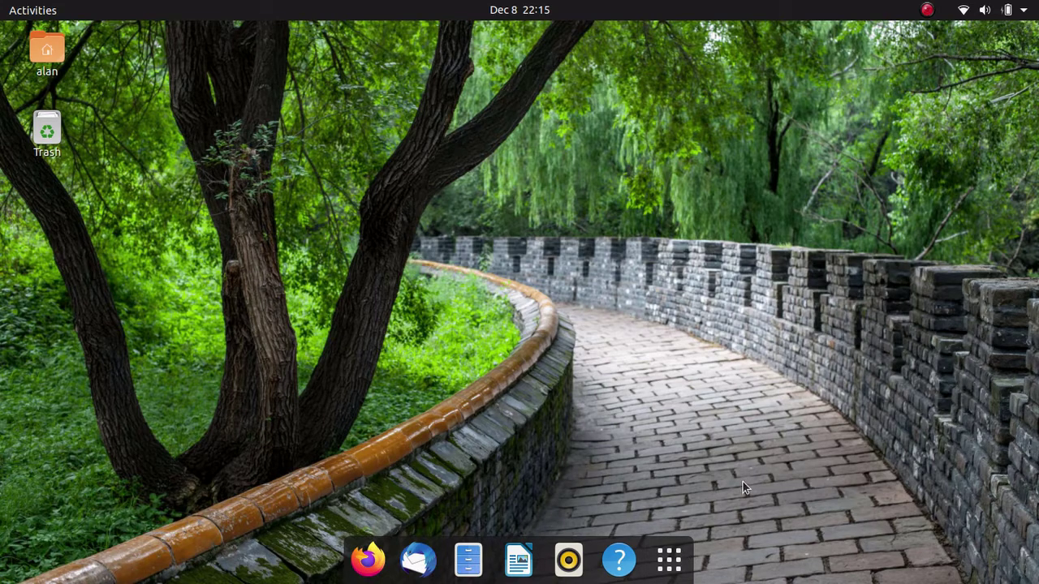
Open Settings from the app grid and go to Devices > Keyboard Shortcuts.
left_click(669, 558)
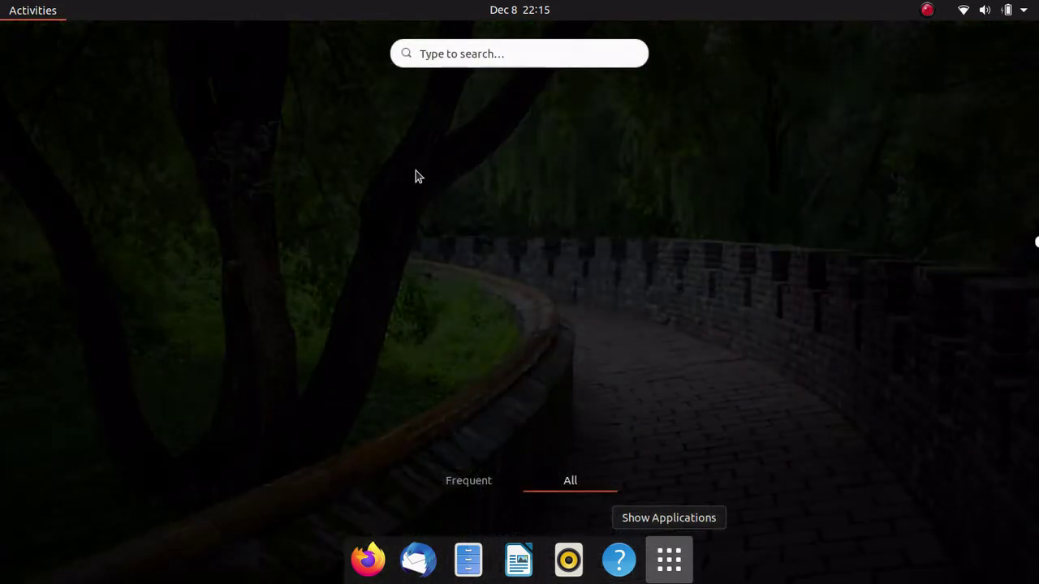
scroll(591, 331, "down", 2)
scroll(498, 281, "up", 1)
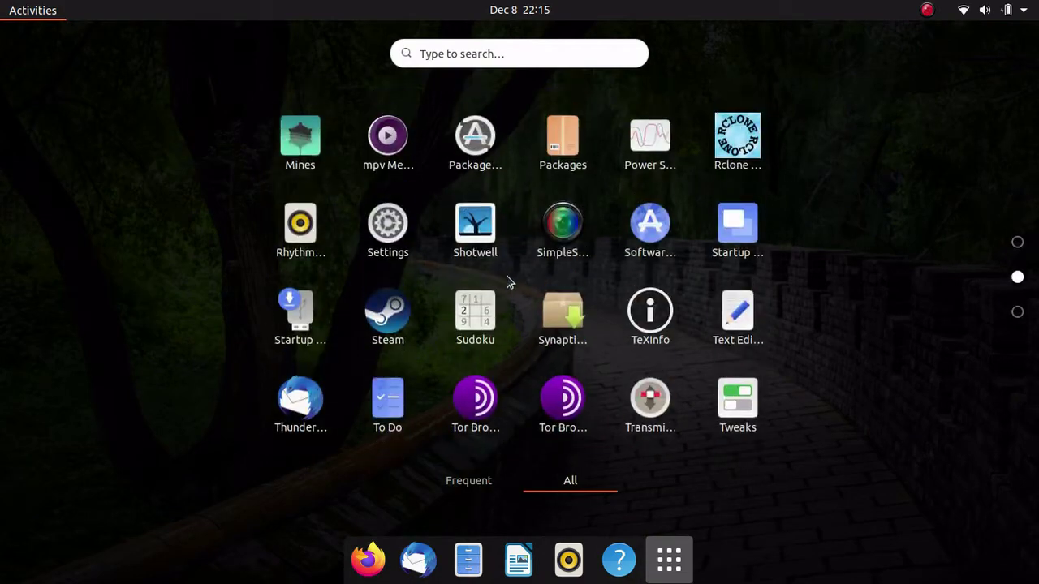
left_click(378, 231)
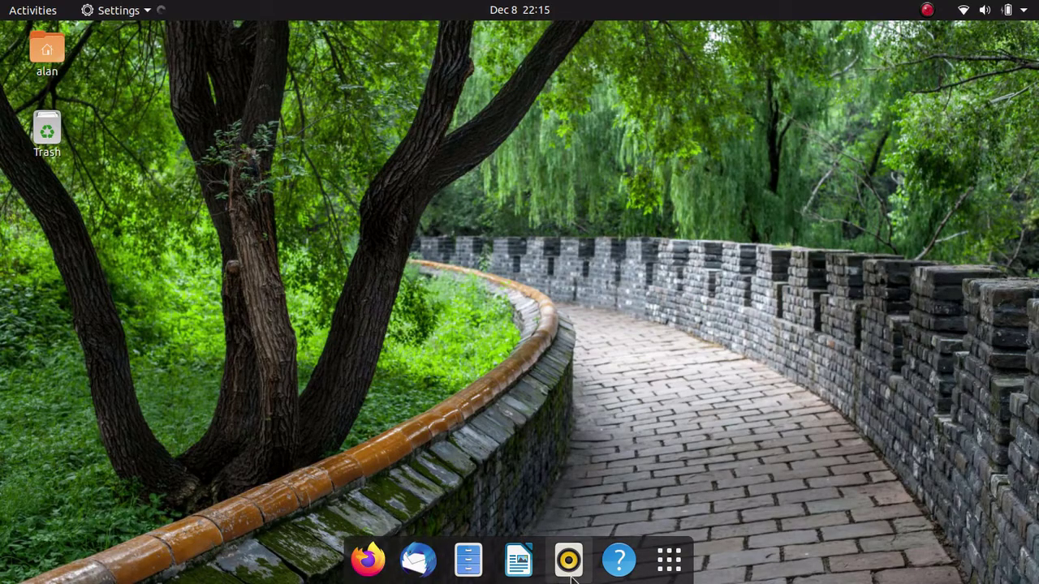
scroll(213, 371, "down", 2)
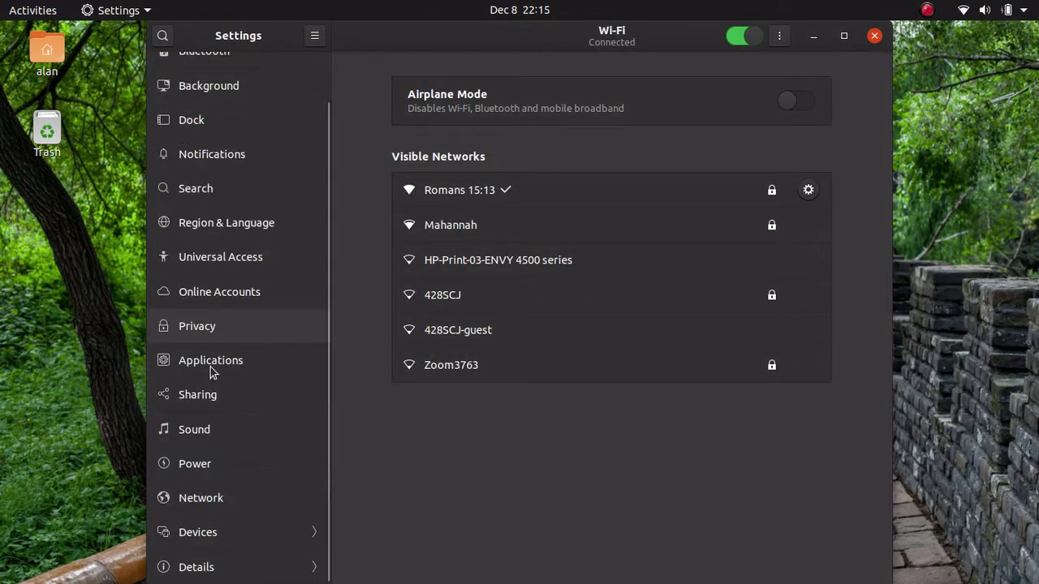
left_click(264, 537)
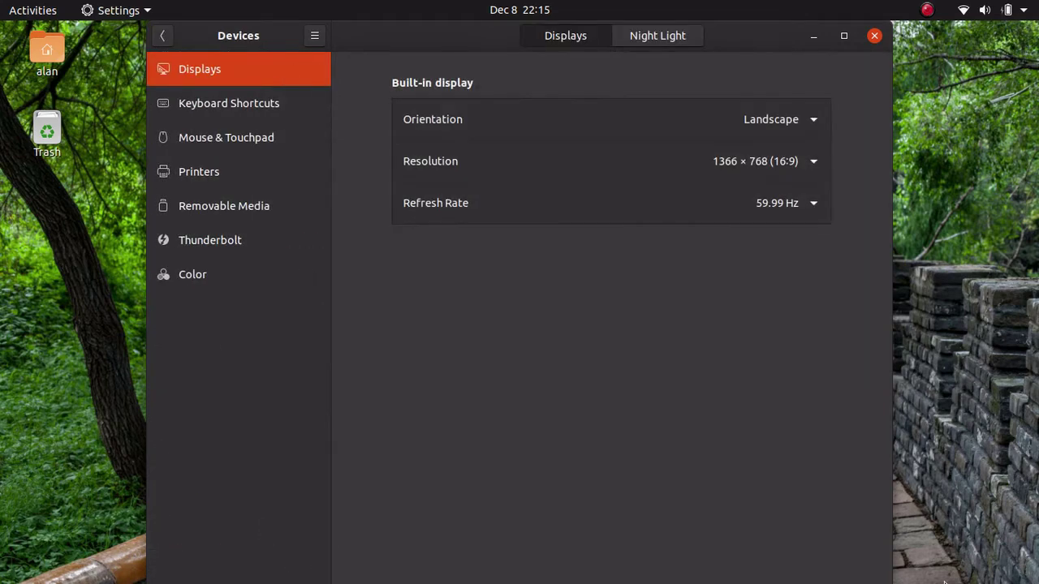
left_click(186, 106)
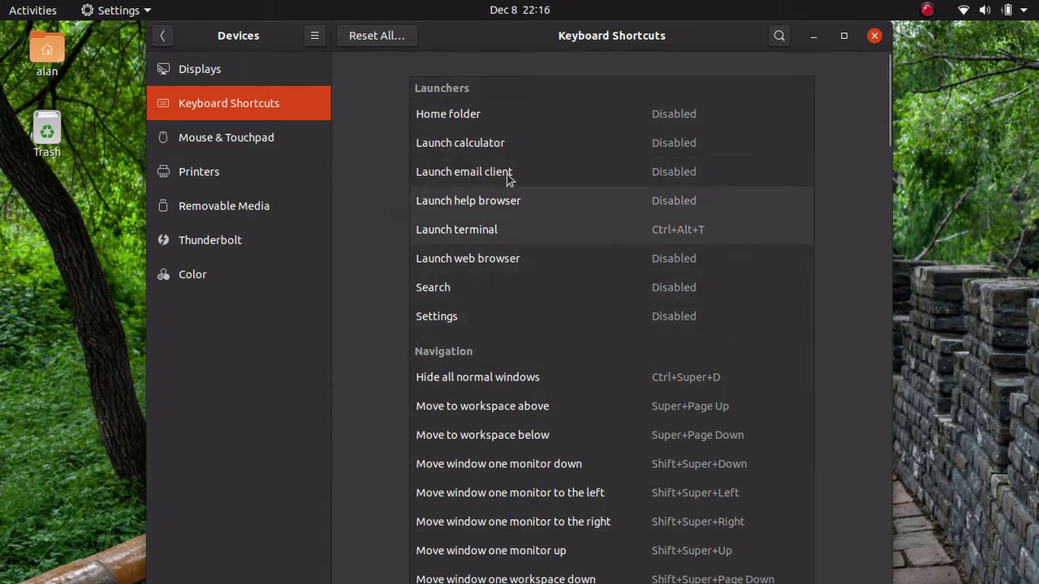
Bind the Launch web browser launcher to Super+W.
left_click(485, 256)
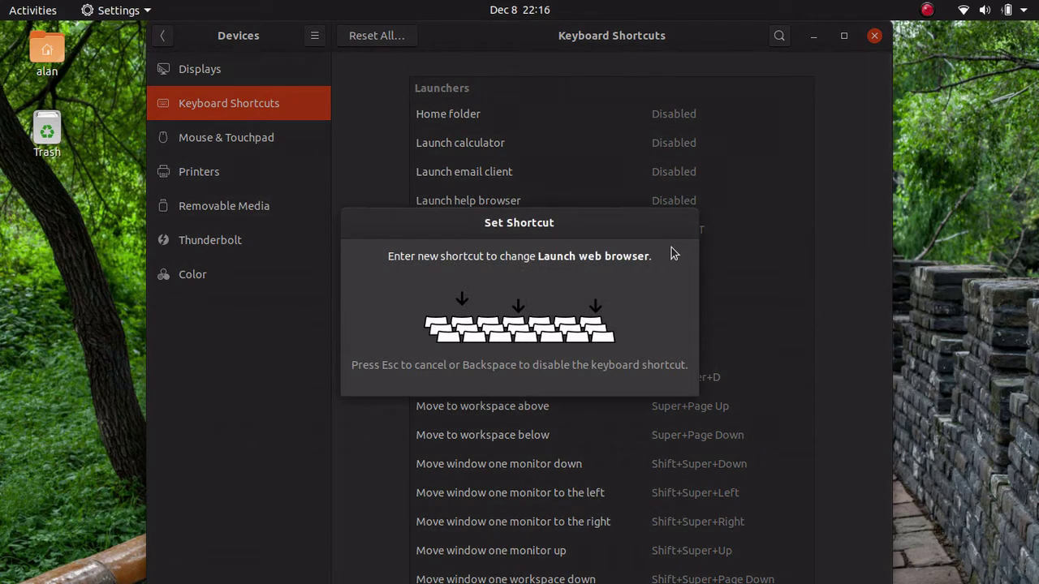
key("super+w")
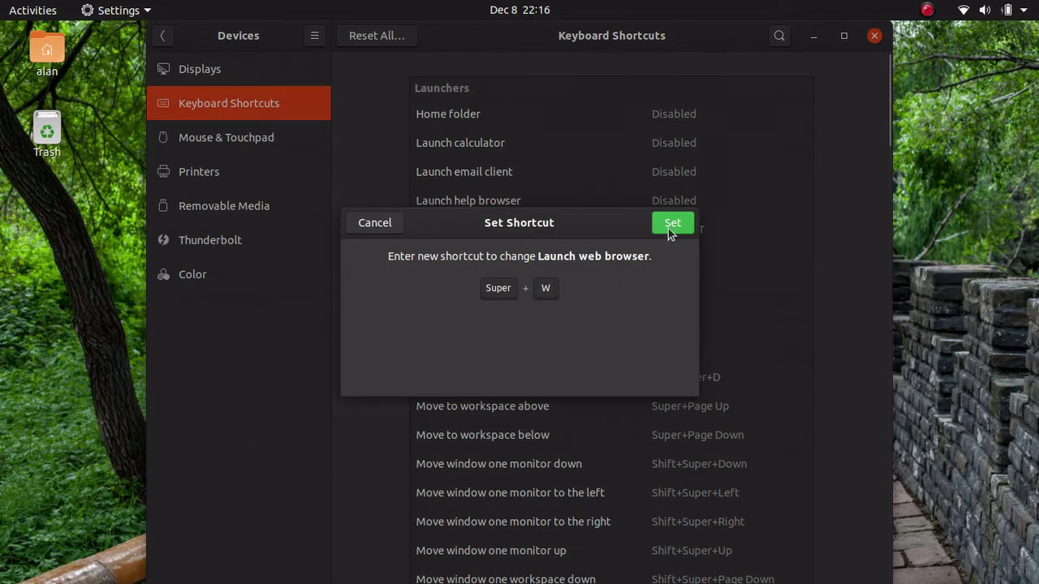
left_click(672, 224)
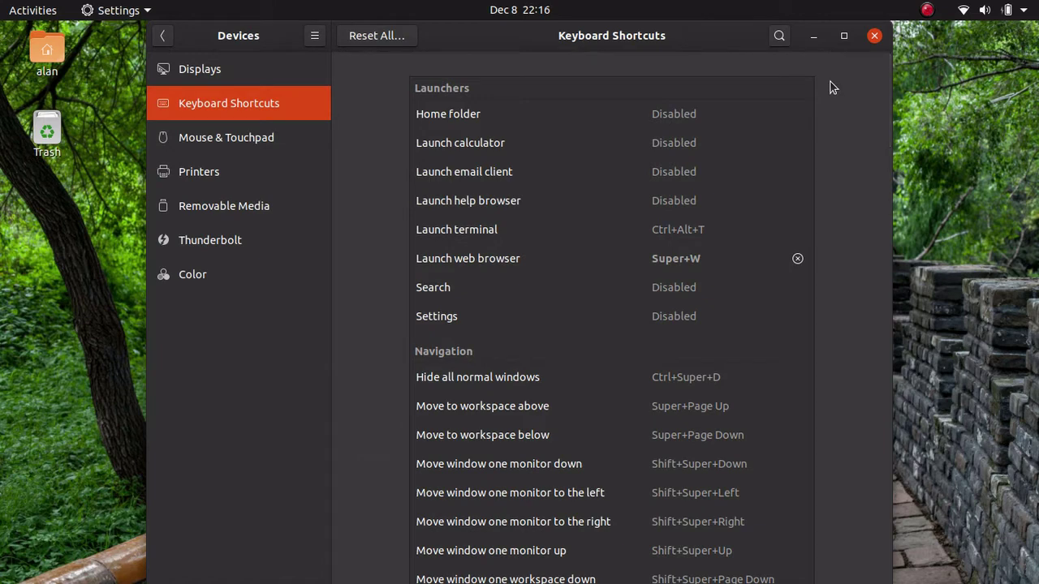
key("super+w")
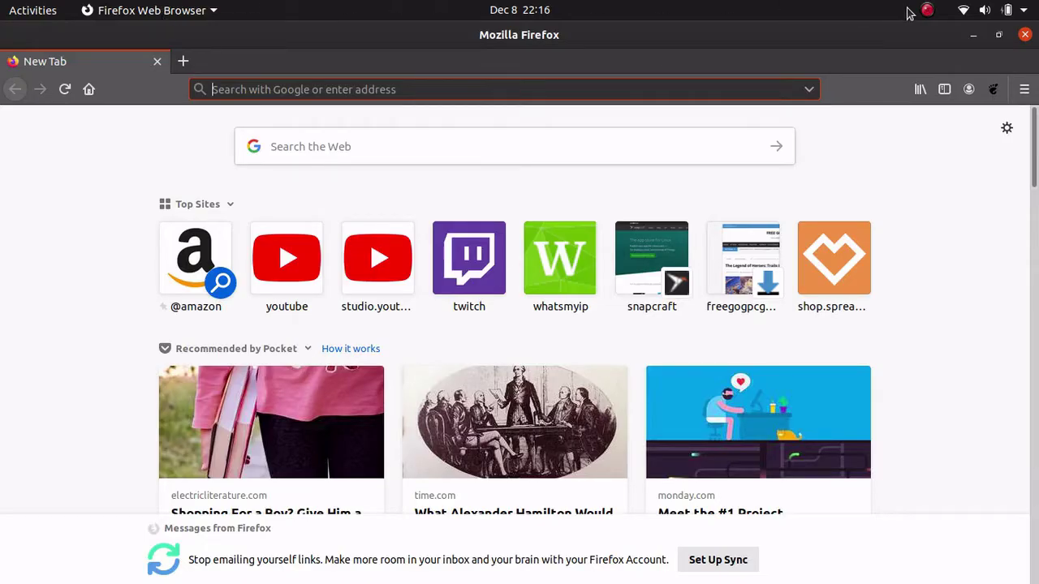
left_click(1026, 36)
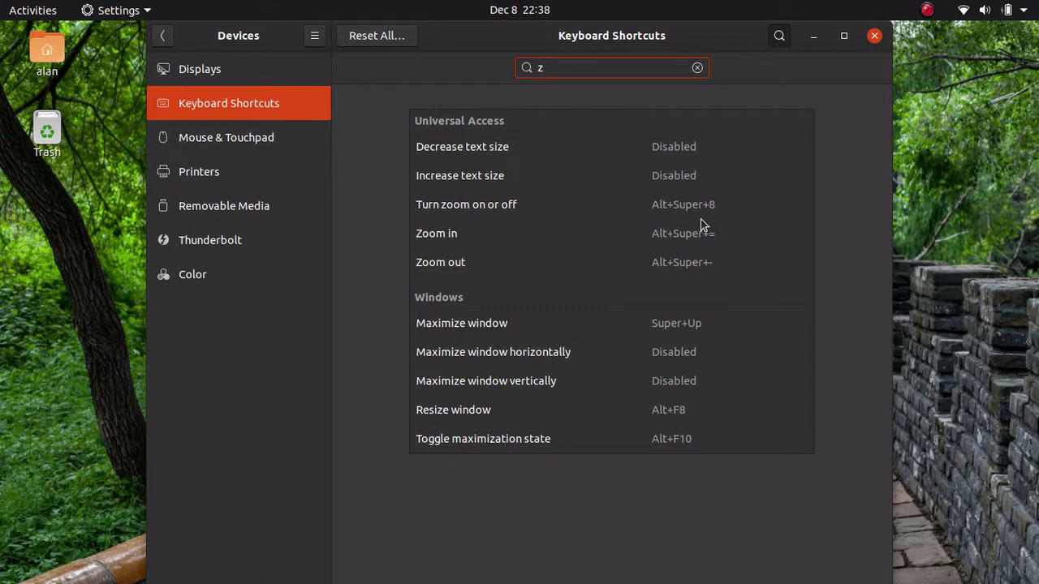
Clear the shortcut search, scroll to Custom Shortcuts, and cancel adding a new one.
key("BackSpace")
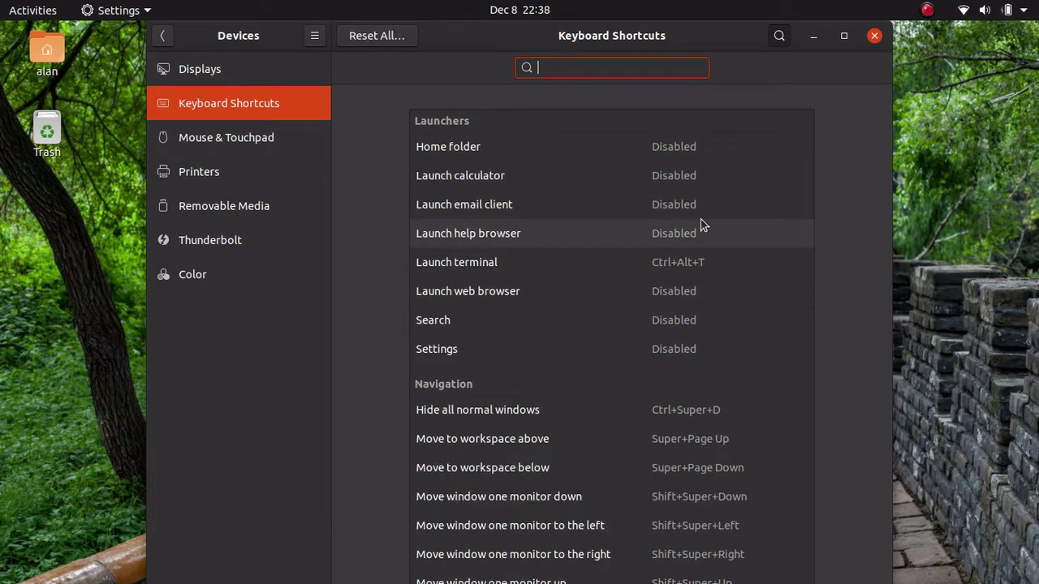
scroll(574, 354, "down", 20)
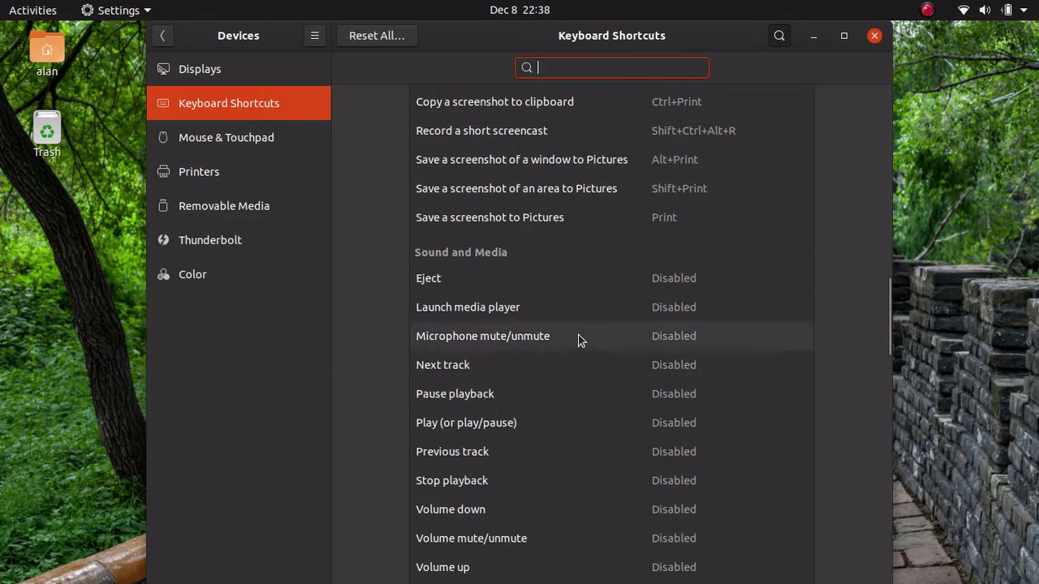
scroll(547, 342, "down", 5)
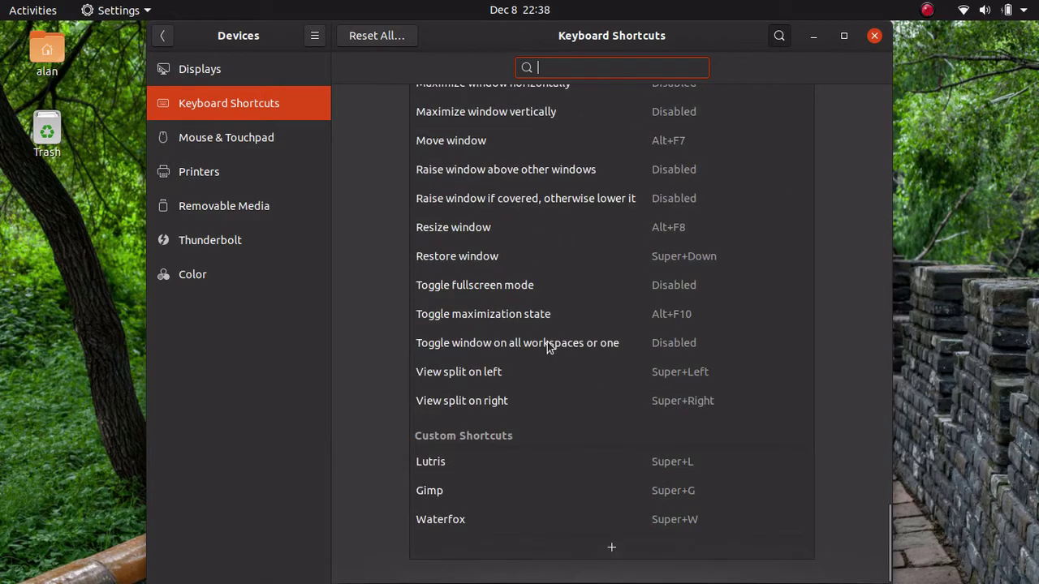
left_click(612, 547)
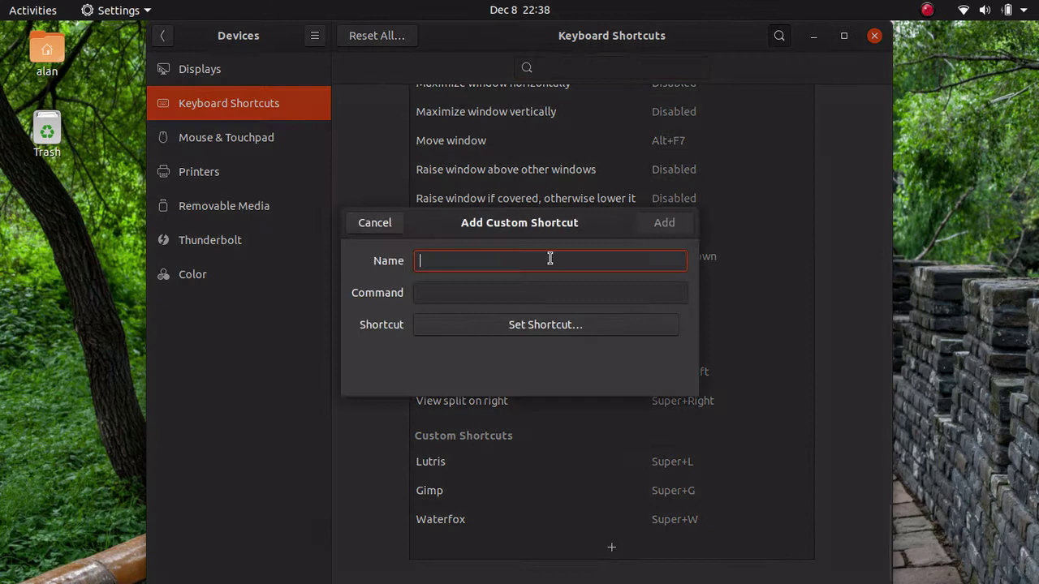
left_click(369, 223)
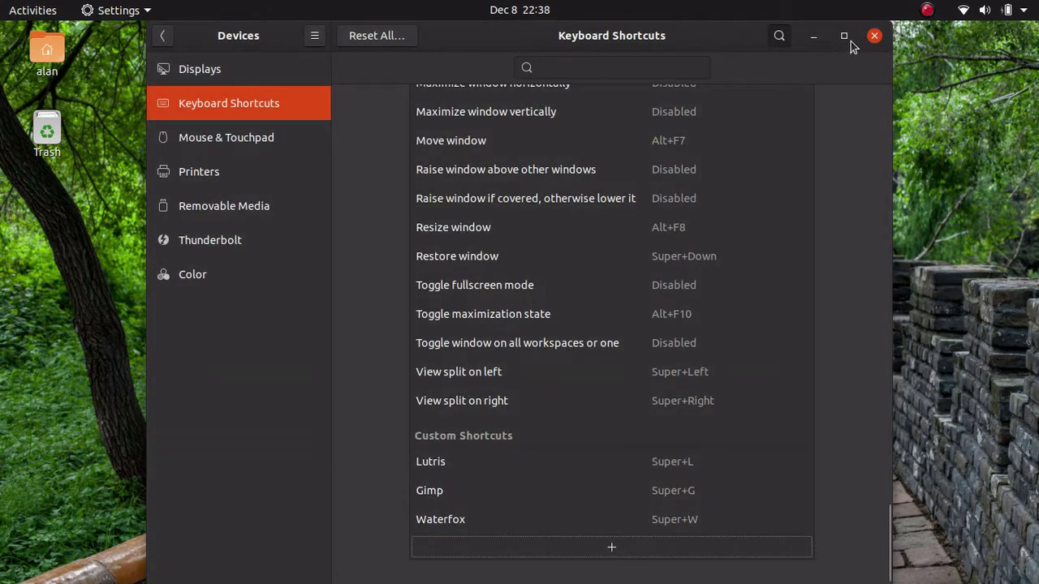
Close Settings and remove Help and Rhythmbox from the dock favorites.
left_click(874, 37)
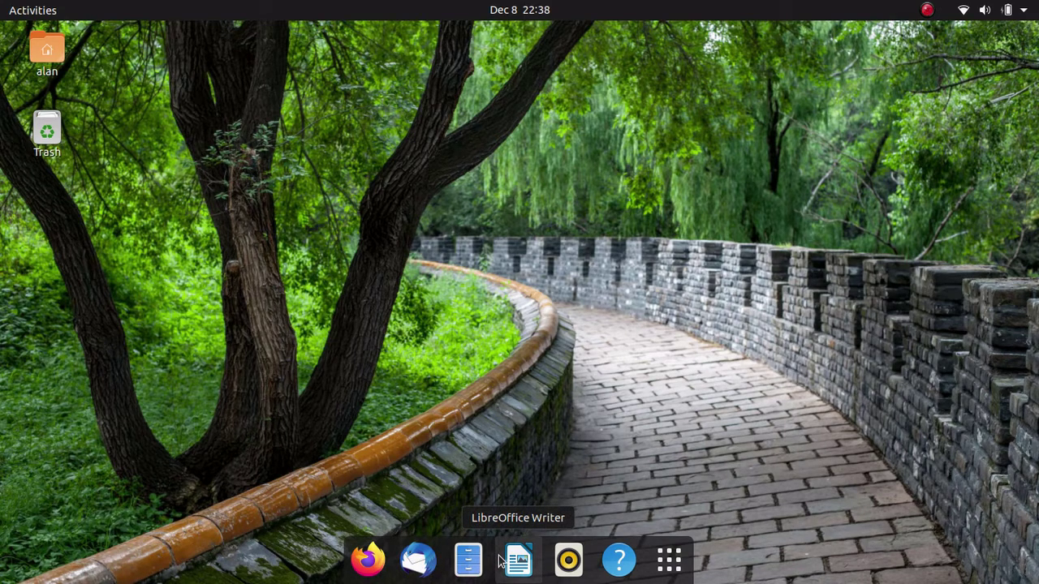
right_click(614, 571)
left_click(617, 500)
right_click(595, 576)
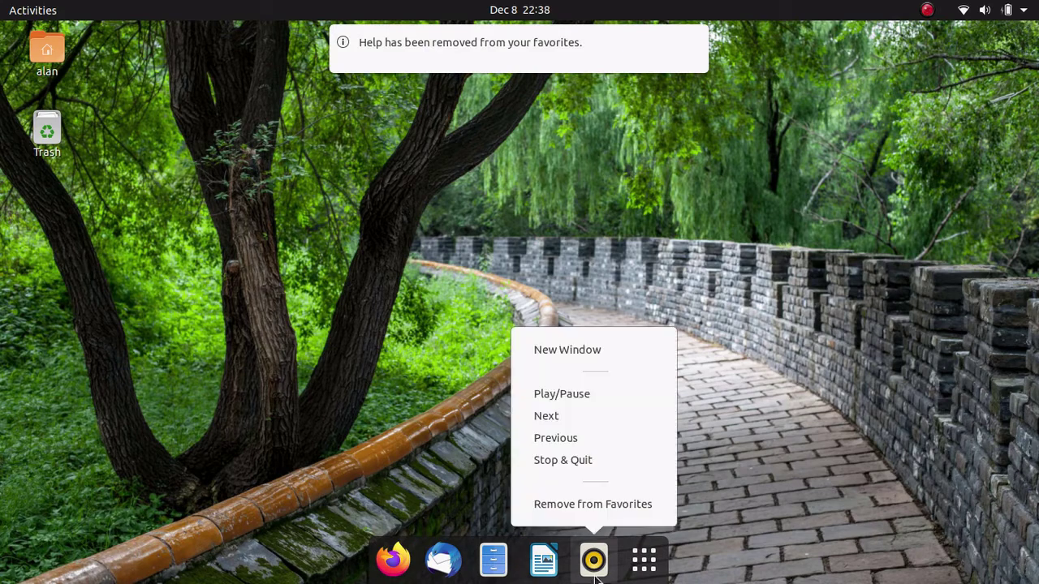
left_click(594, 509)
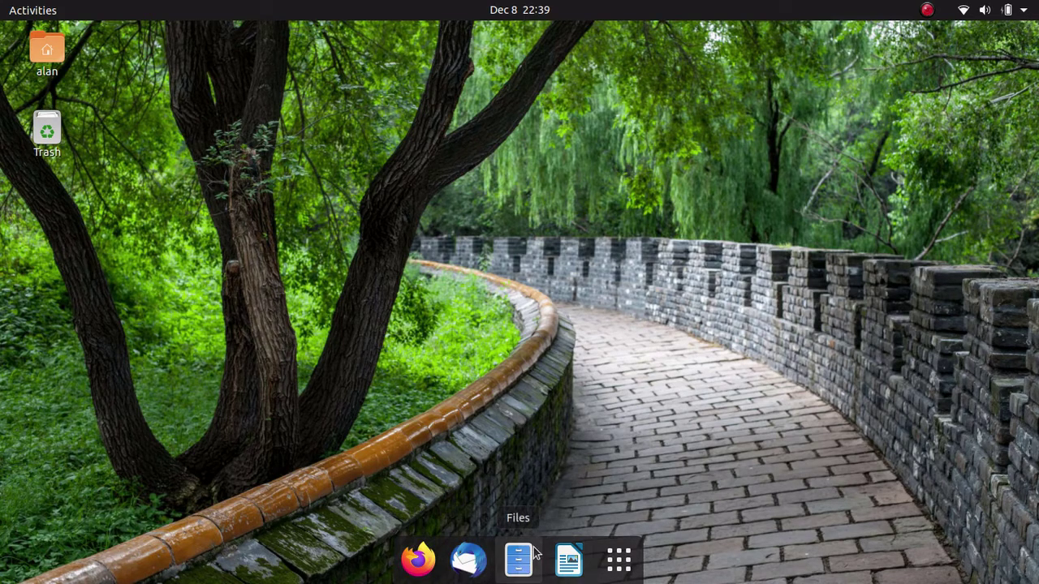
Add Steam to the dock favorites from the app grid.
left_click(616, 560)
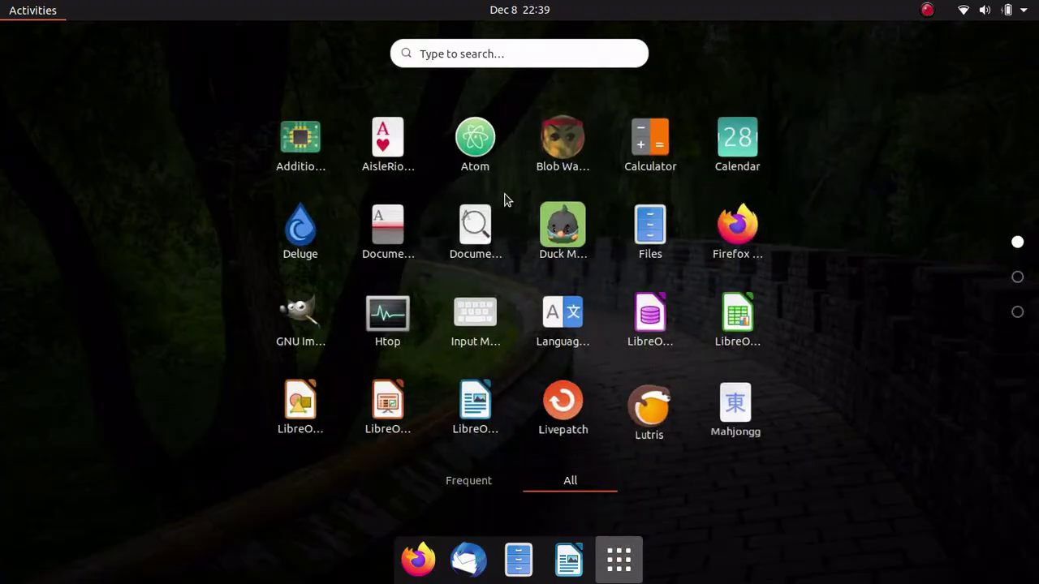
scroll(504, 200, "down", 1)
right_click(475, 307)
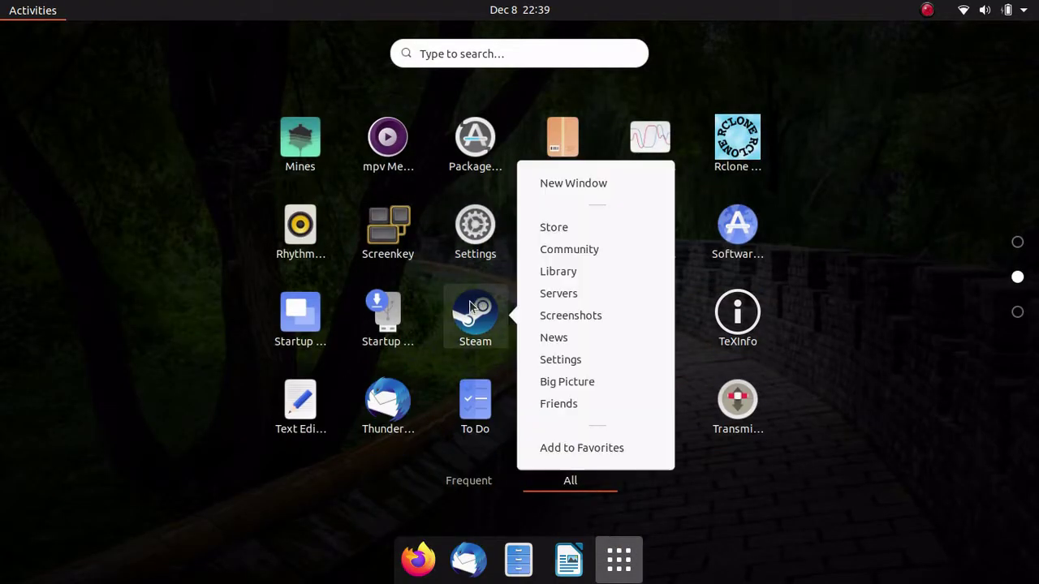
left_click(578, 456)
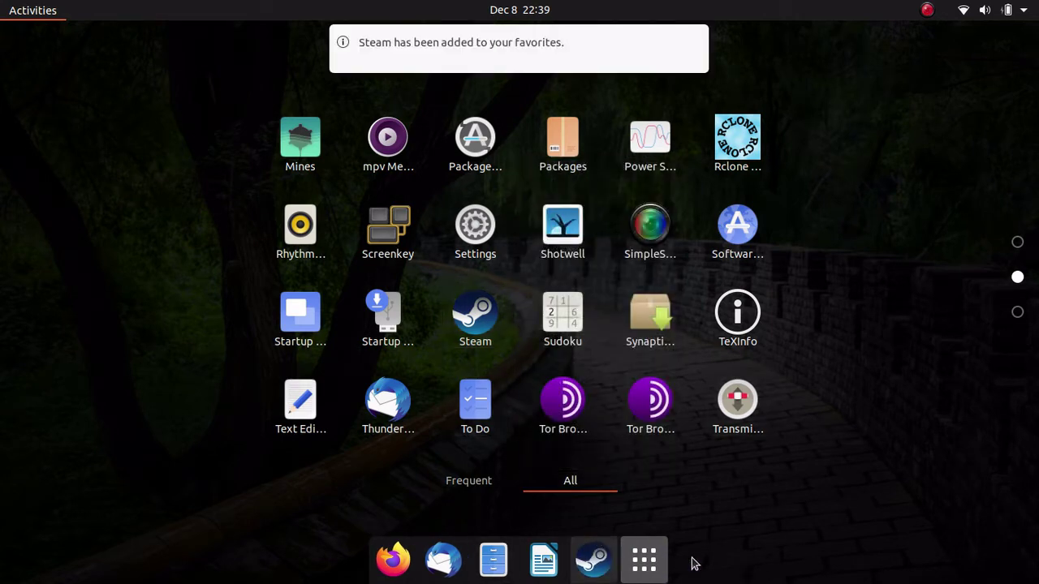
left_click(645, 558)
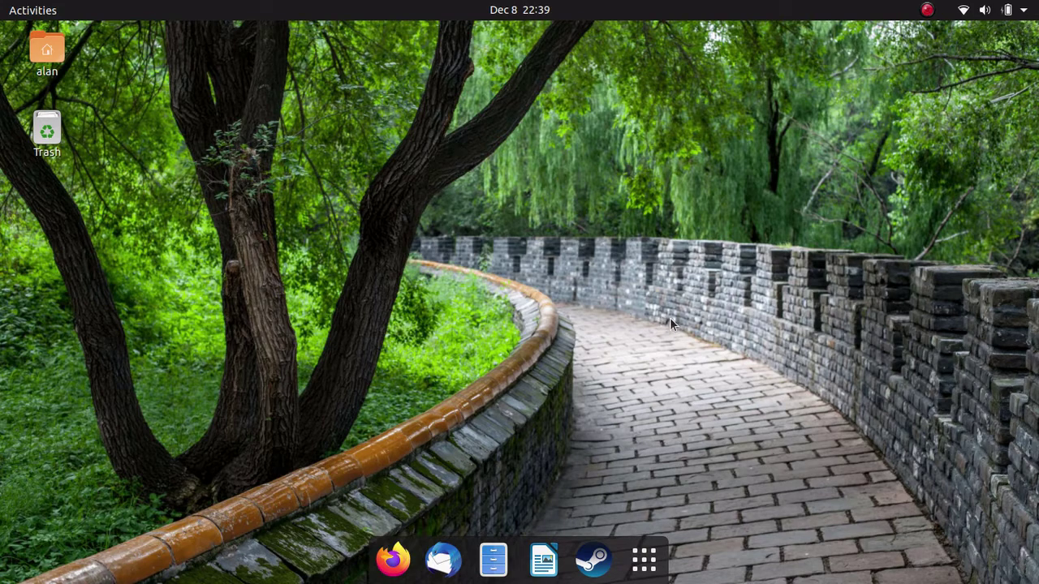
Launch Screenkey from the second page of the app grid.
left_click(644, 558)
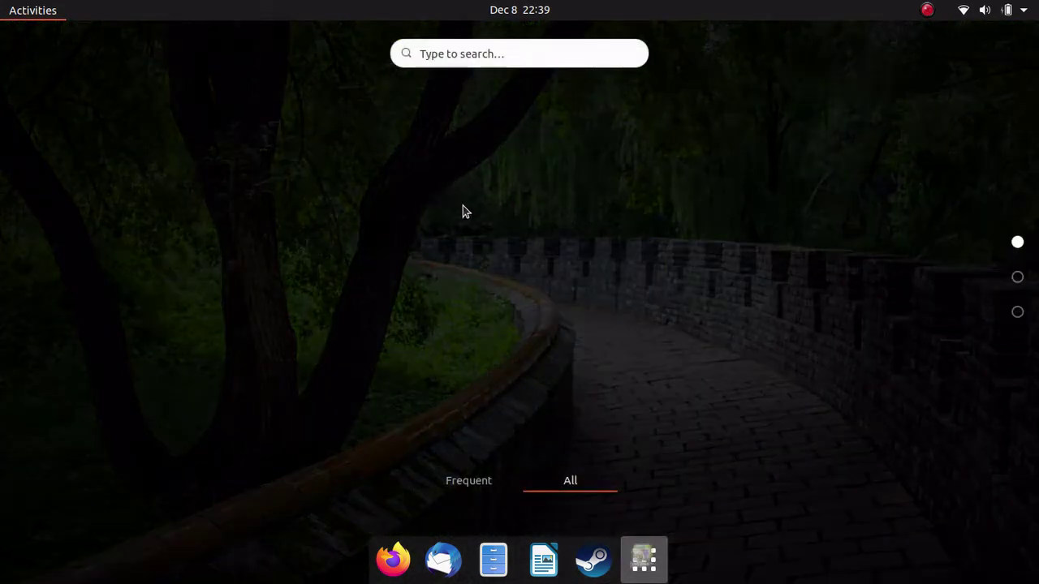
scroll(519, 248, "down", 1)
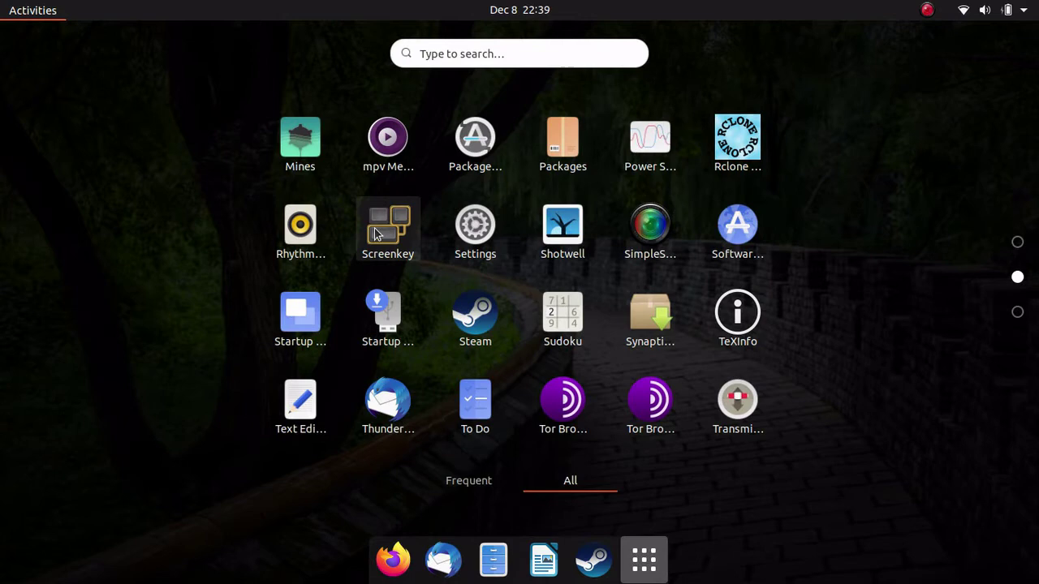
left_click(375, 233)
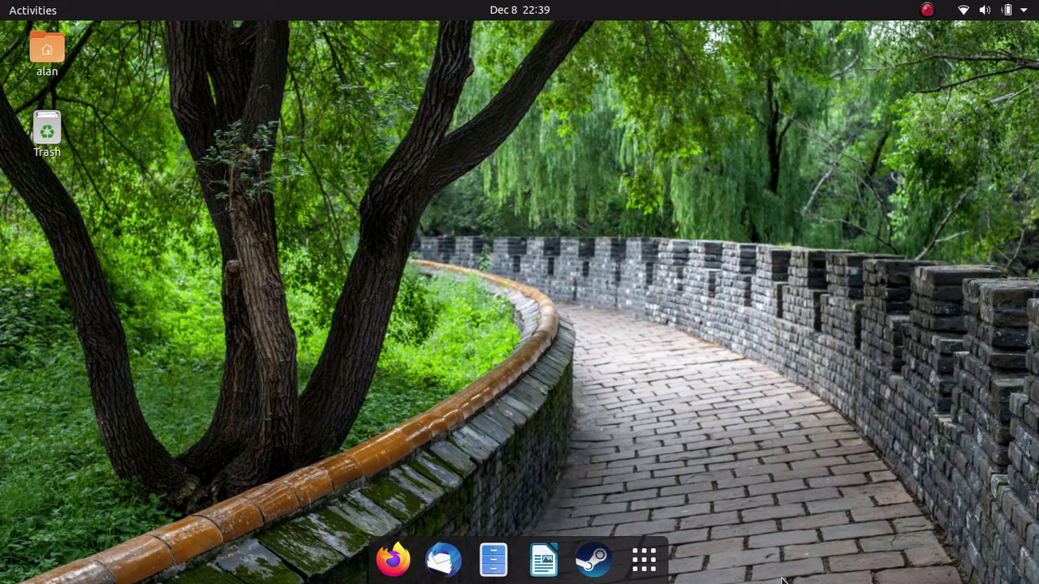
Start a blank Writer document and type 'The sly fox jumped over the lazy dog.'.
left_click(543, 560)
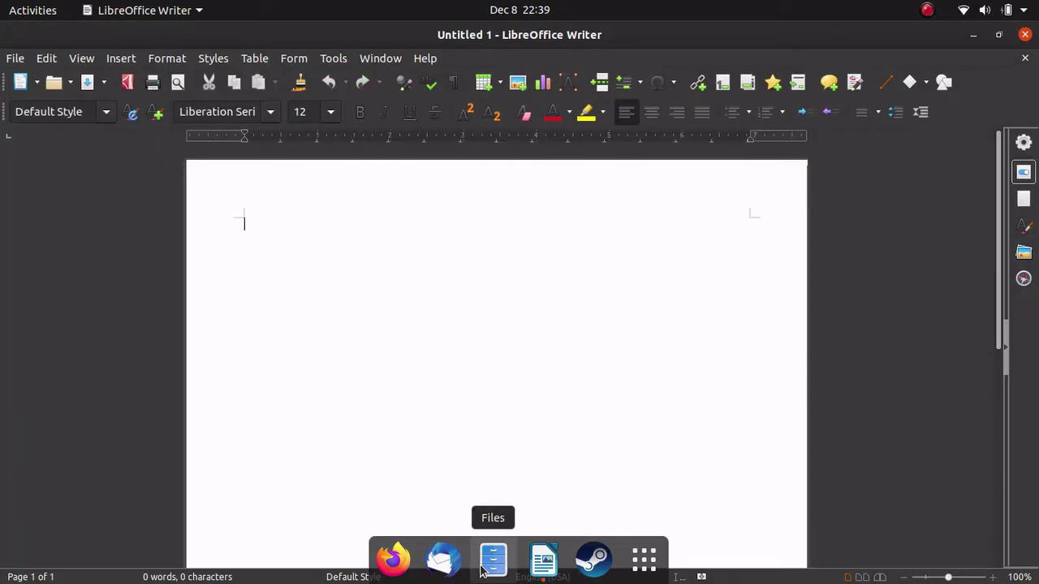
type("The ")
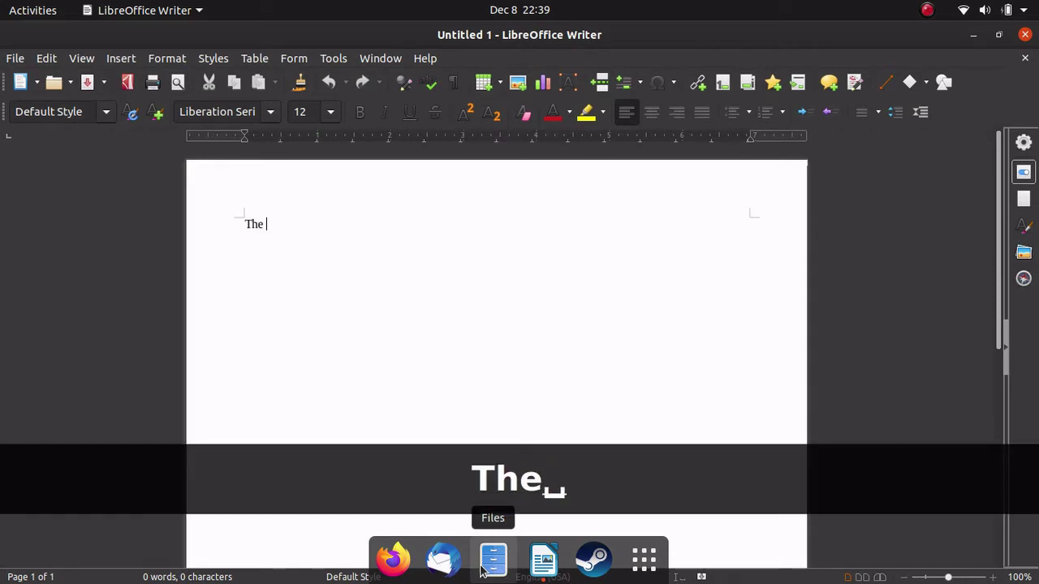
type("sly fox ")
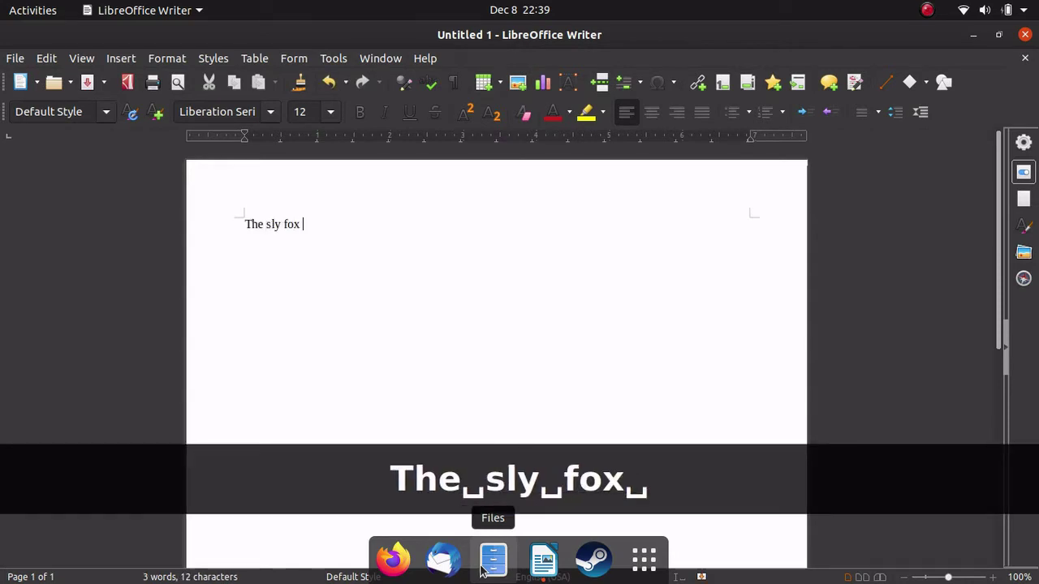
type("jumped o")
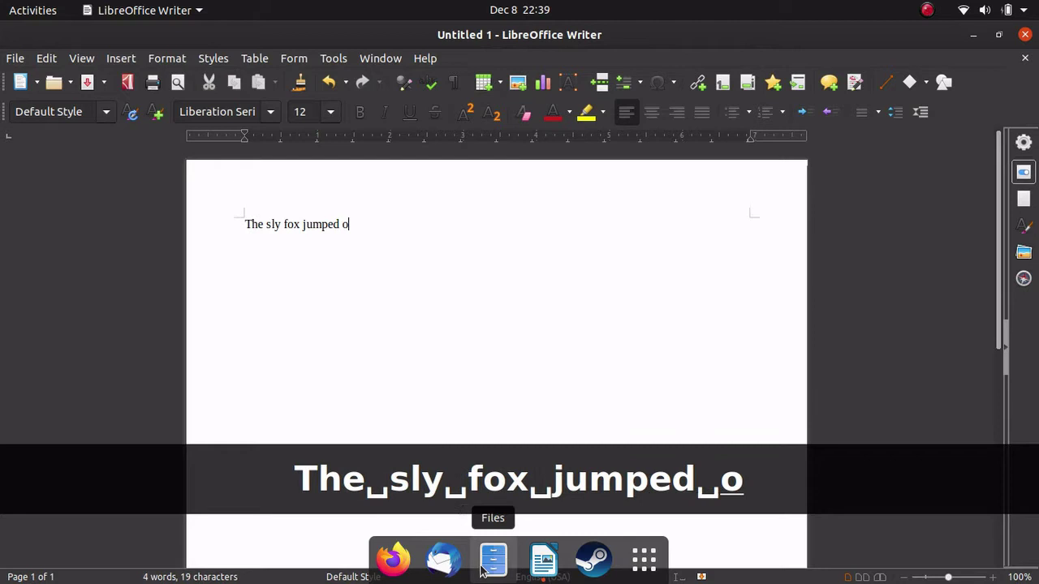
type("ver t")
key("BackSpace")
type("the ")
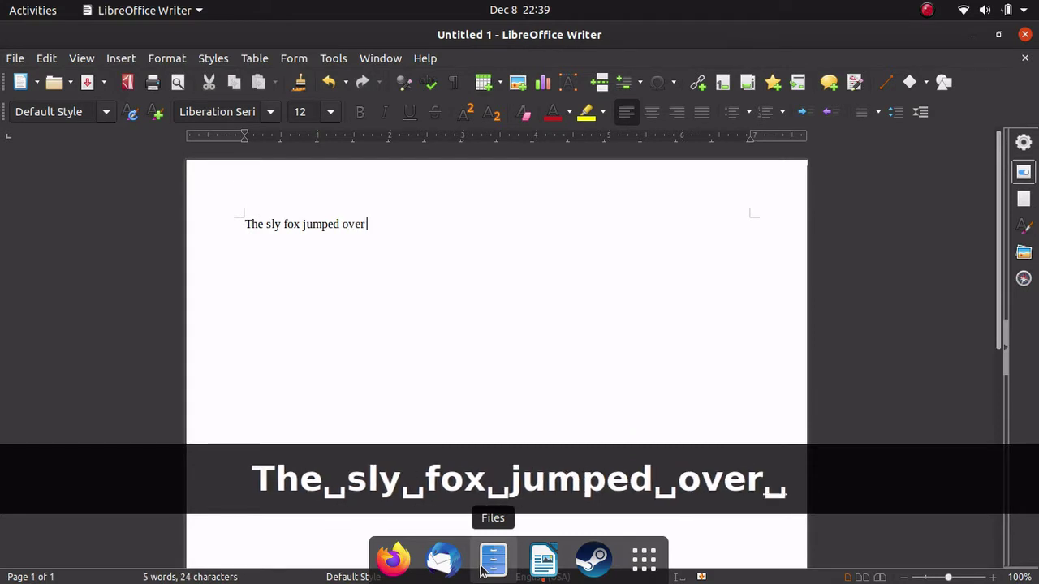
type("lazy ")
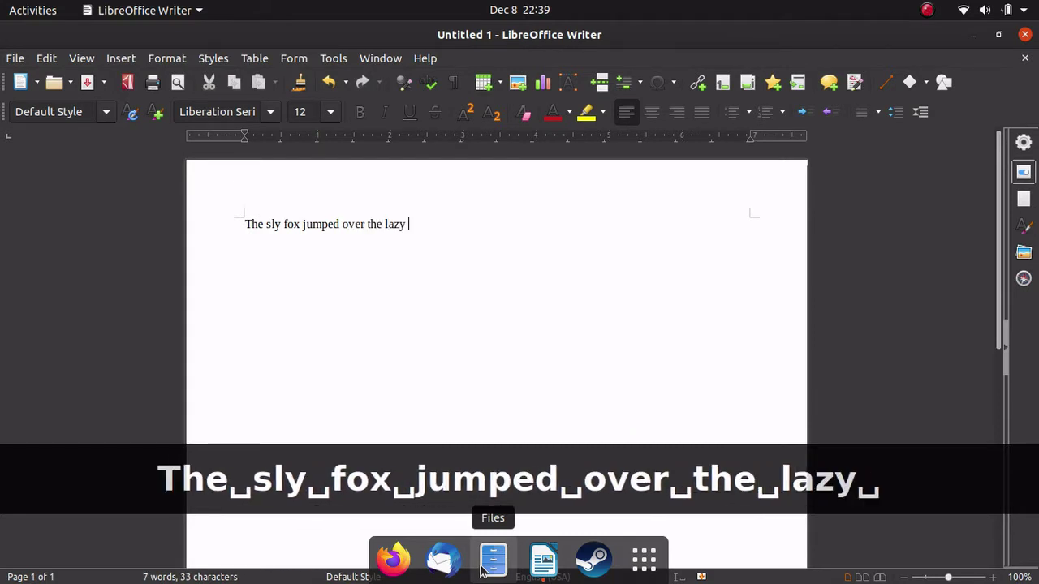
type("dog.")
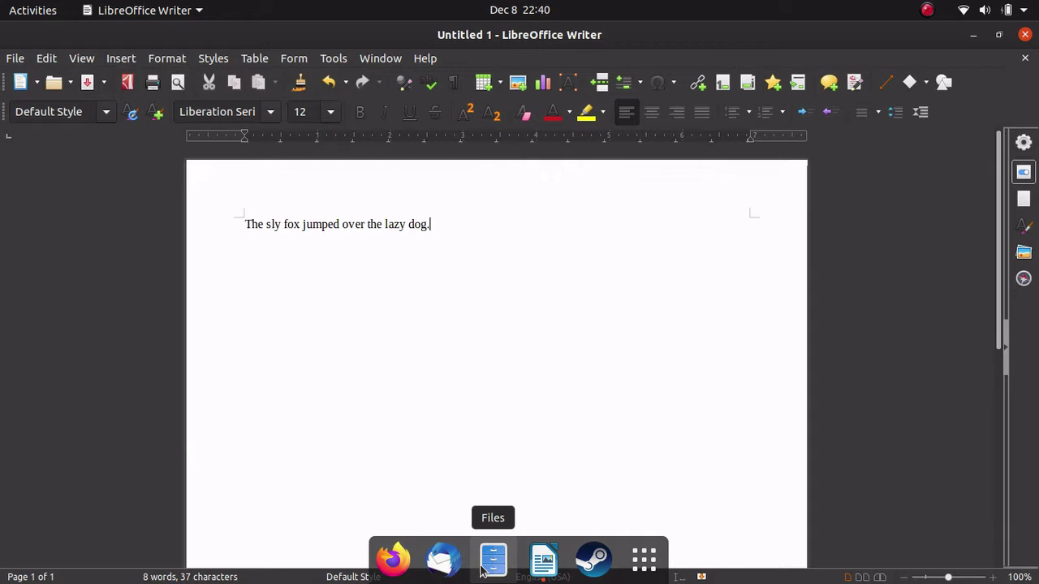
Launch GIMP with Super+G, nudge its window, and peek at the workspace below.
key("super+g")
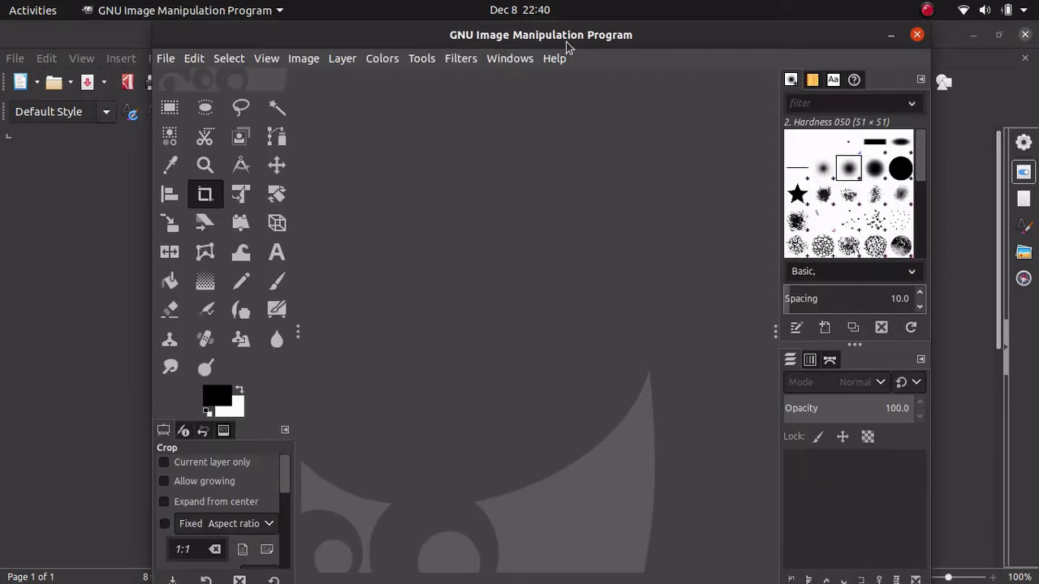
mouse_move(568, 34)
left_mouse_down()
mouse_move(558, 35)
mouse_move(559, 7)
mouse_move(545, 34)
mouse_move(568, 37)
left_mouse_up()
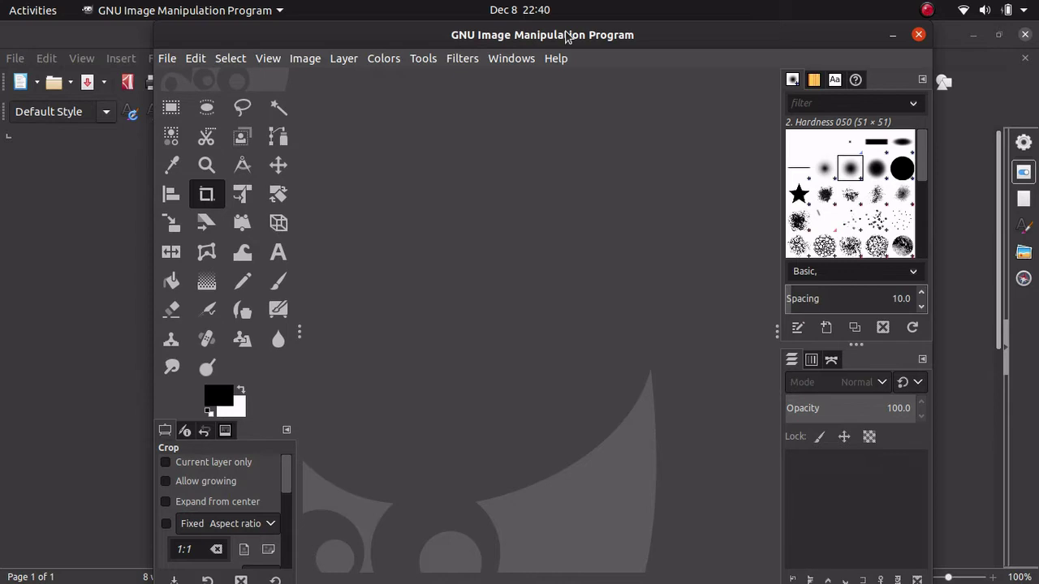
key("super+Page_Down")
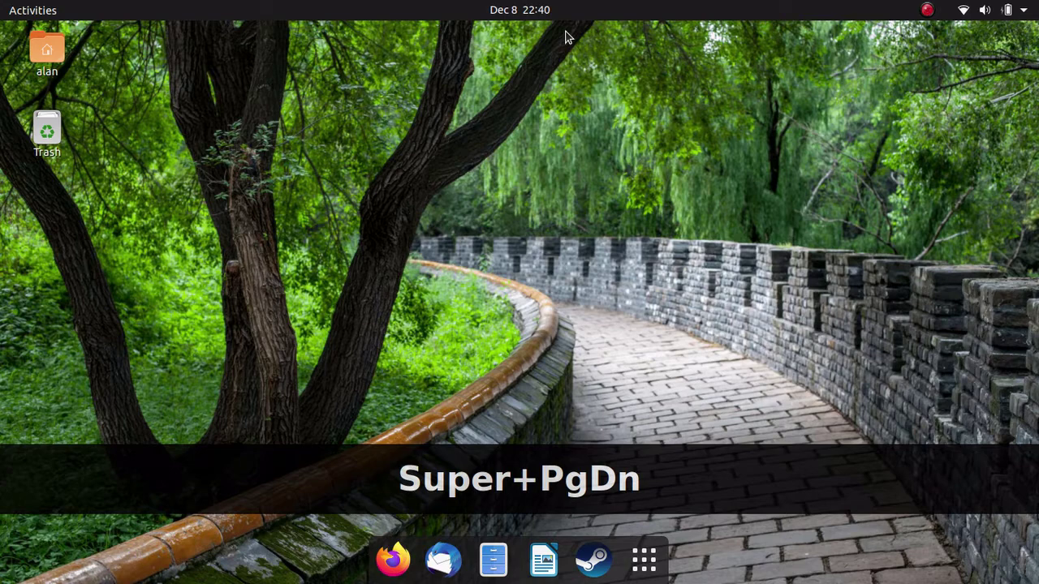
key("super+Page_Up")
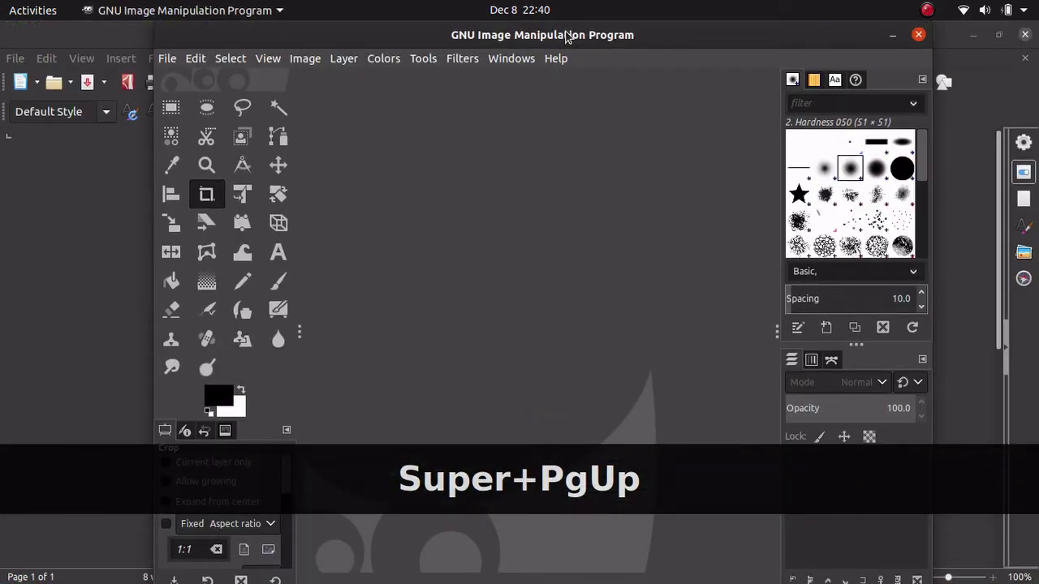
Move GIMP to the workspace below with Super+Shift+PgDn and switch between both workspaces.
key("super+shift+Page_Down")
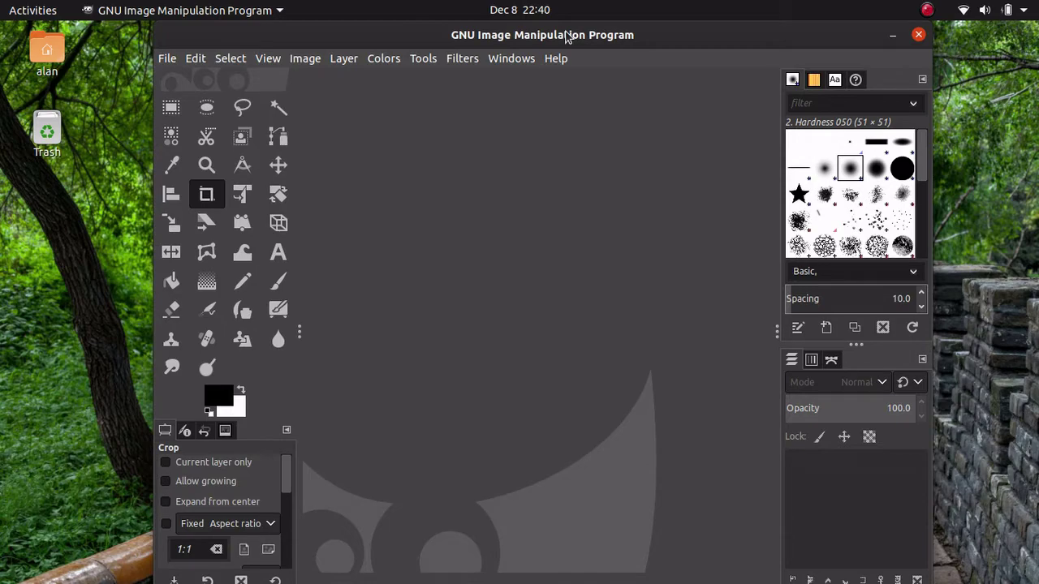
key("super+Page_Up")
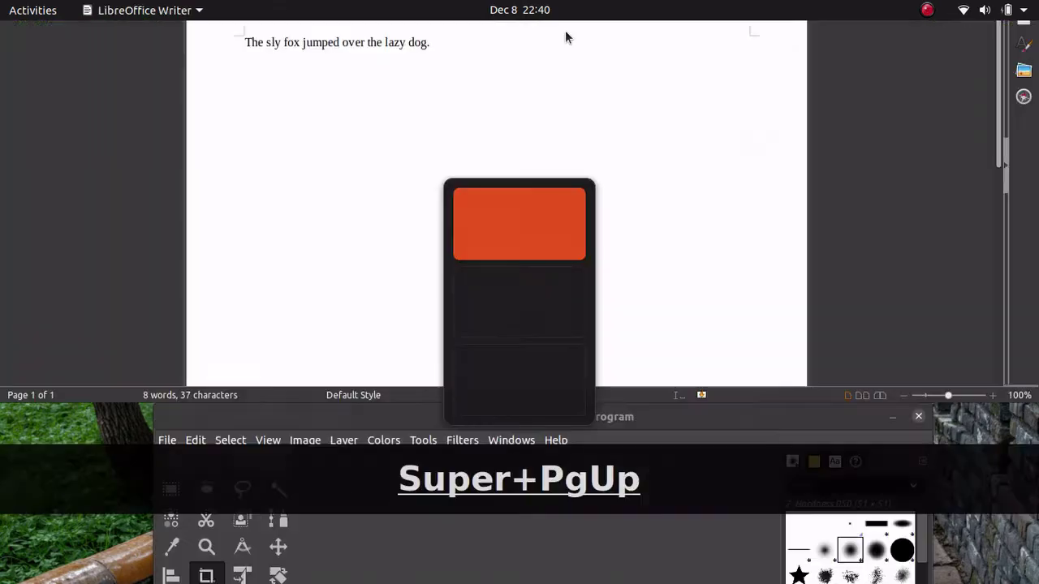
key("super+Page_Down")
key("super+Page_Up")
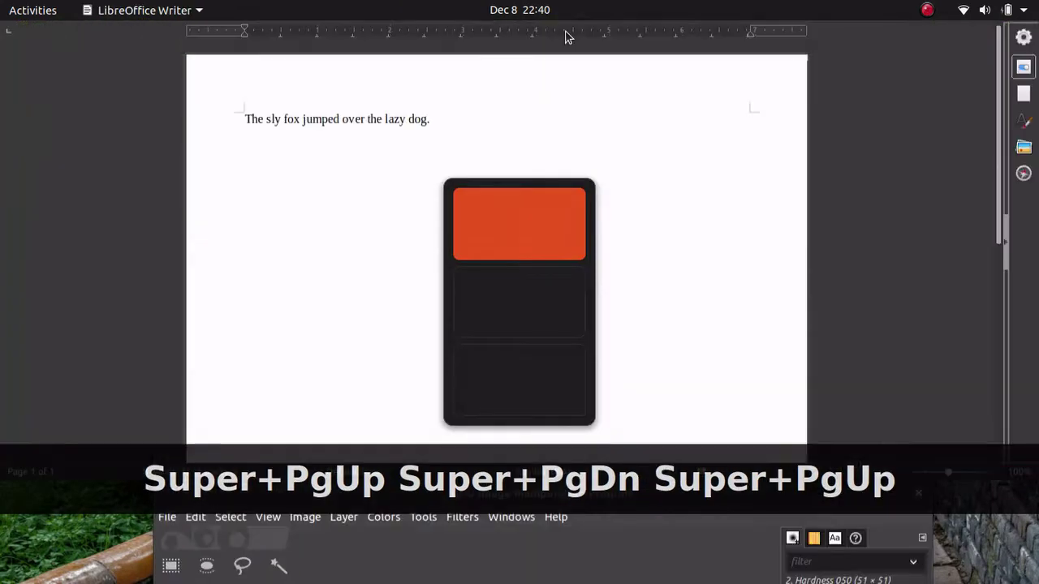
key("super+Page_Down")
key("super+Page_Up")
key("super+Page_Down")
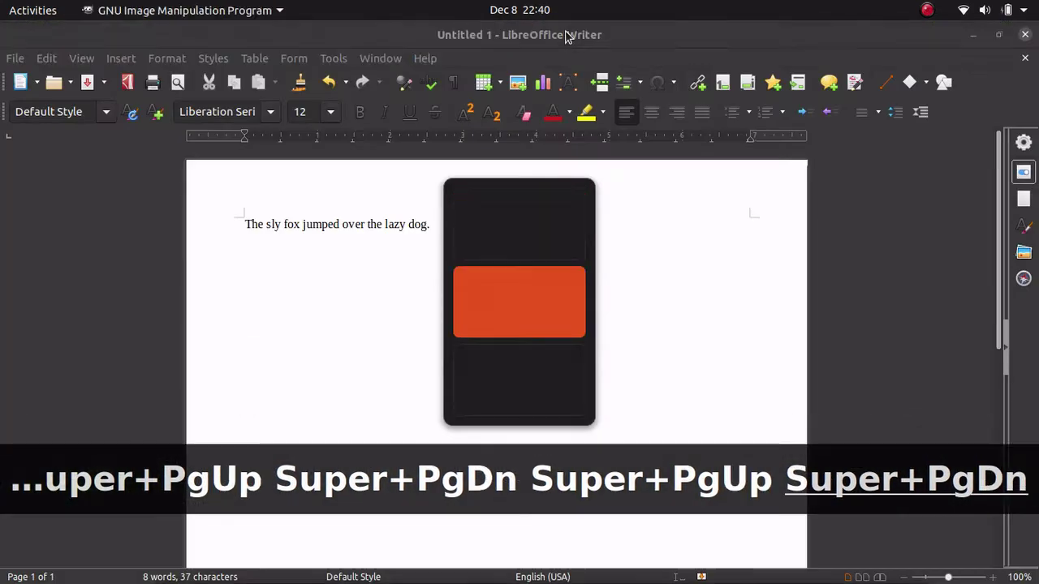
key("super+Page_Up")
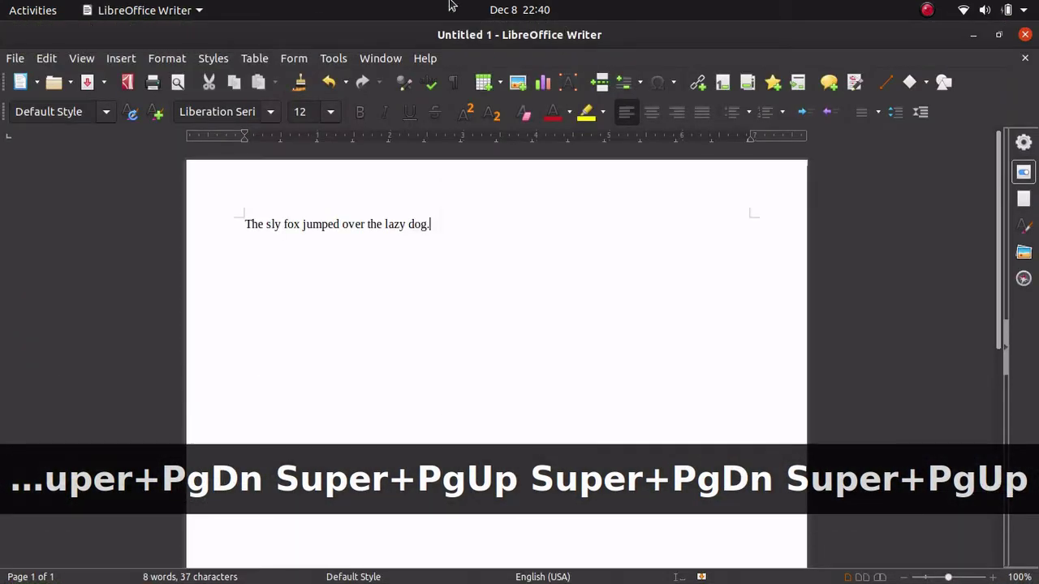
Check the GIMP and Writer workspaces in the Activities overview, then return to Writer.
left_click(20, 8)
left_click(971, 188)
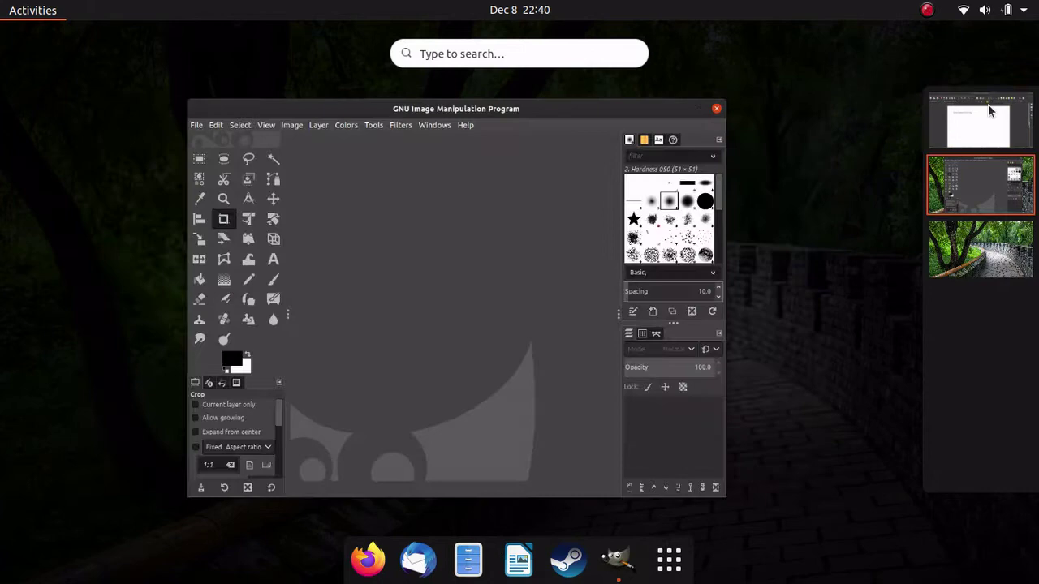
left_click(988, 104)
scroll(1014, 126, "down", 1)
scroll(1014, 126, "up", 1)
key("Escape")
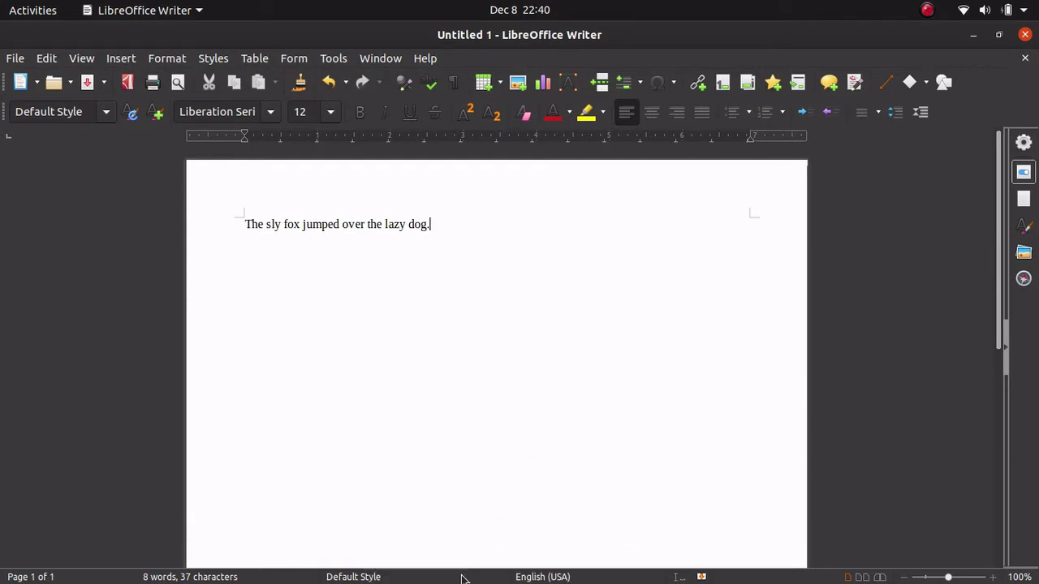
Open and minimize Firefox, then dismiss Lutris's support message and close Lutris.
left_click(393, 559)
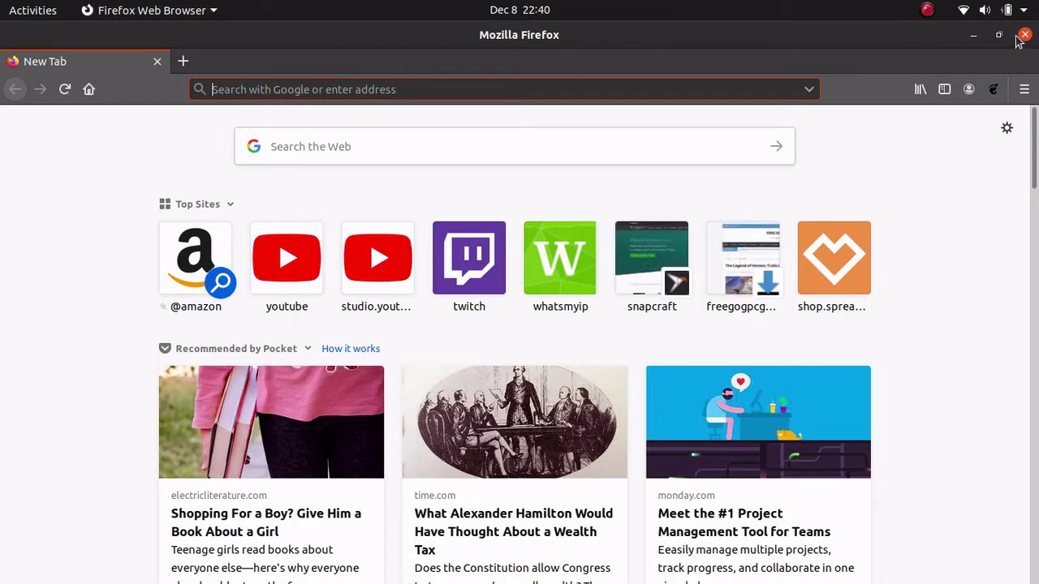
key("super+l")
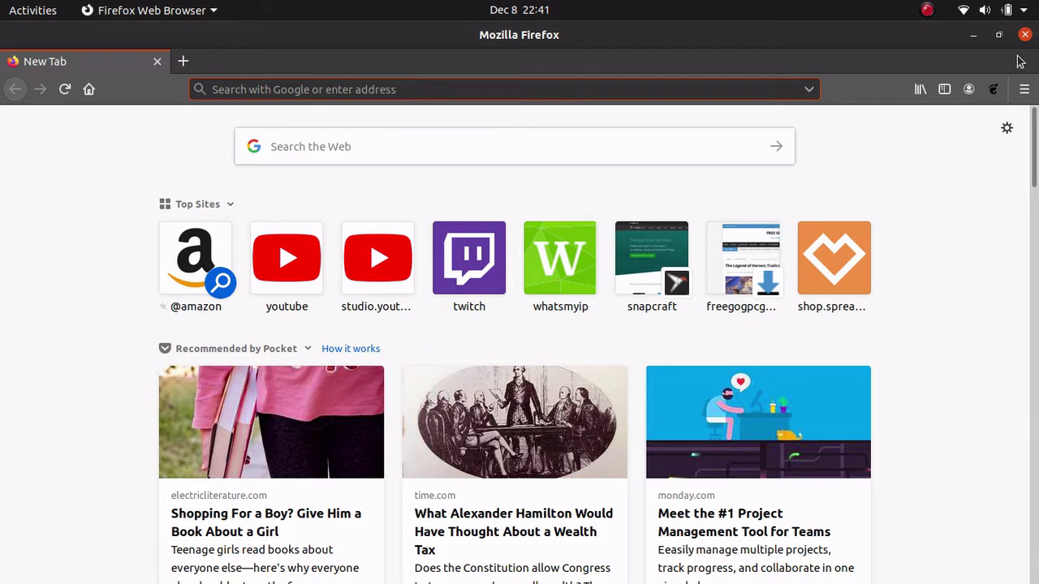
left_click(973, 35)
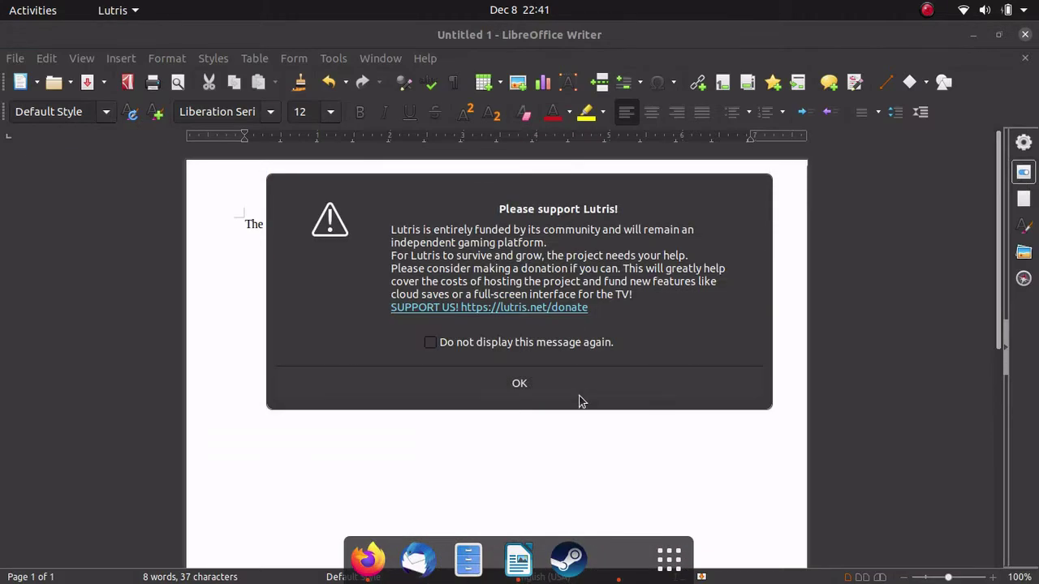
left_click(570, 383)
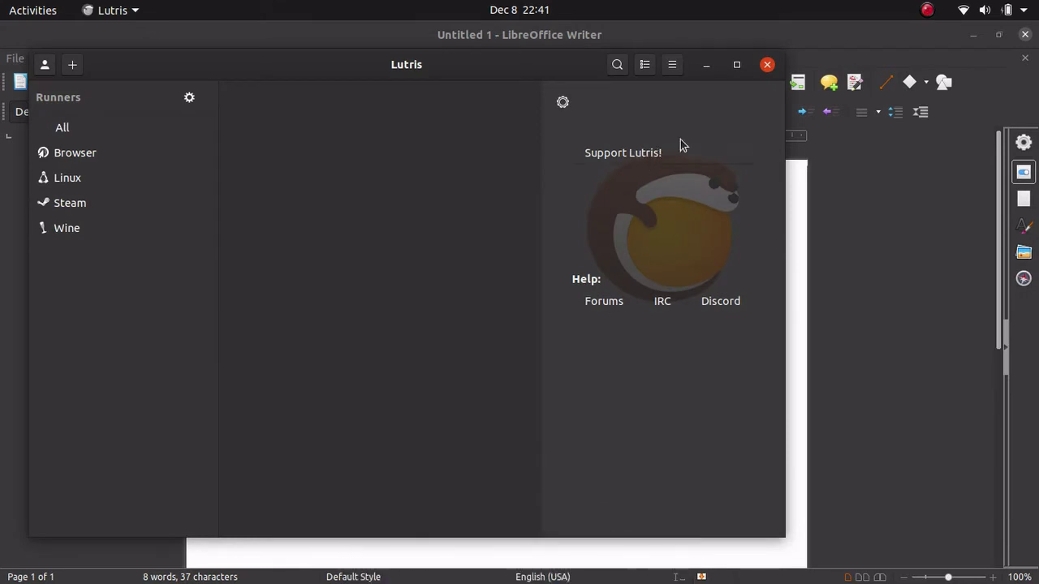
left_click(767, 65)
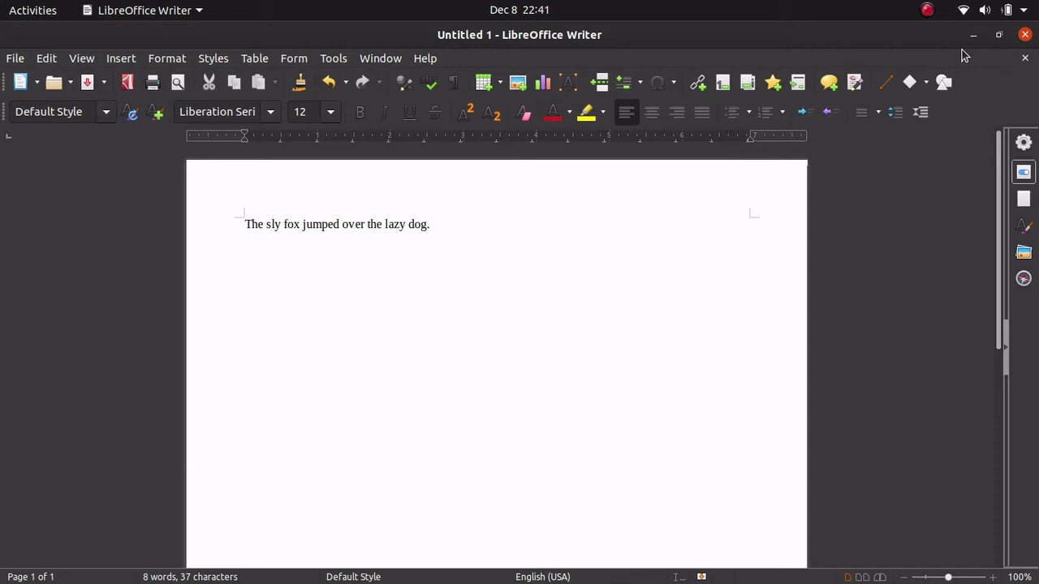
Search 'cal' in Activities and launch LibreOffice Calc as Untitled 3.
key("super")
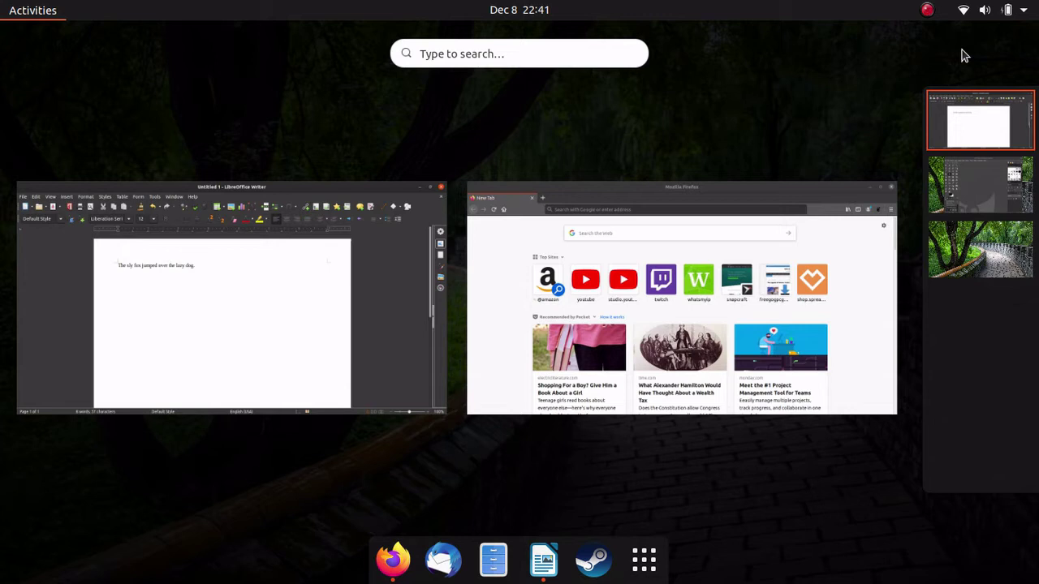
type("cal")
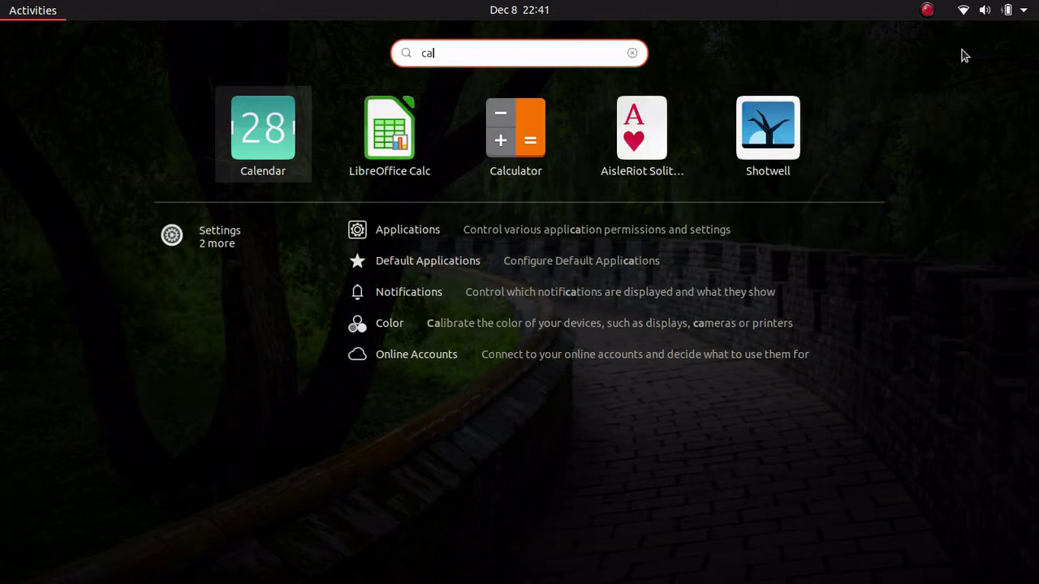
key("Right")
key("Return")
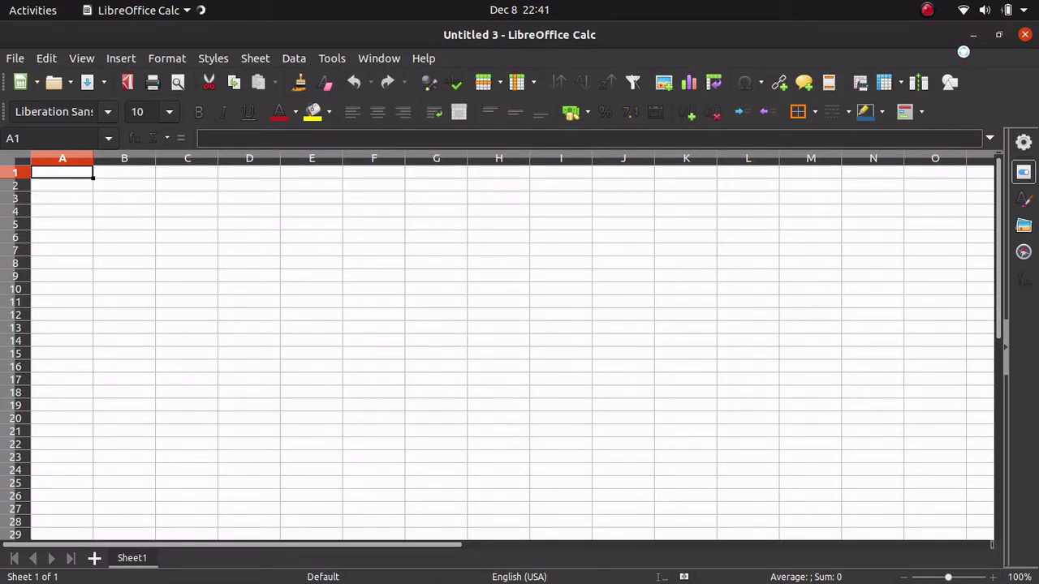
Launch Calculator by searching "cal" in the Activities overview.
key("super")
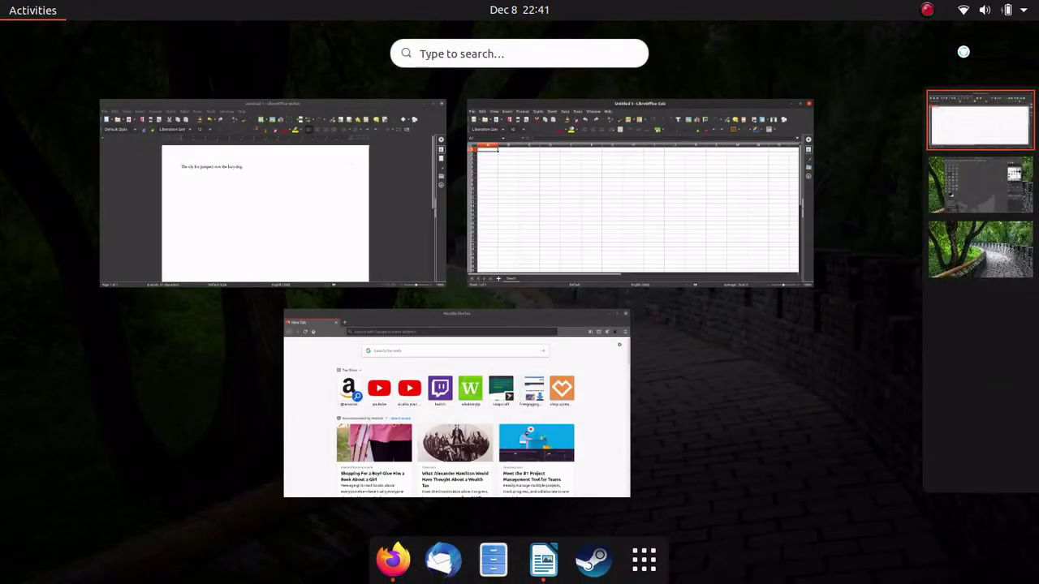
type("cal")
key("Right")
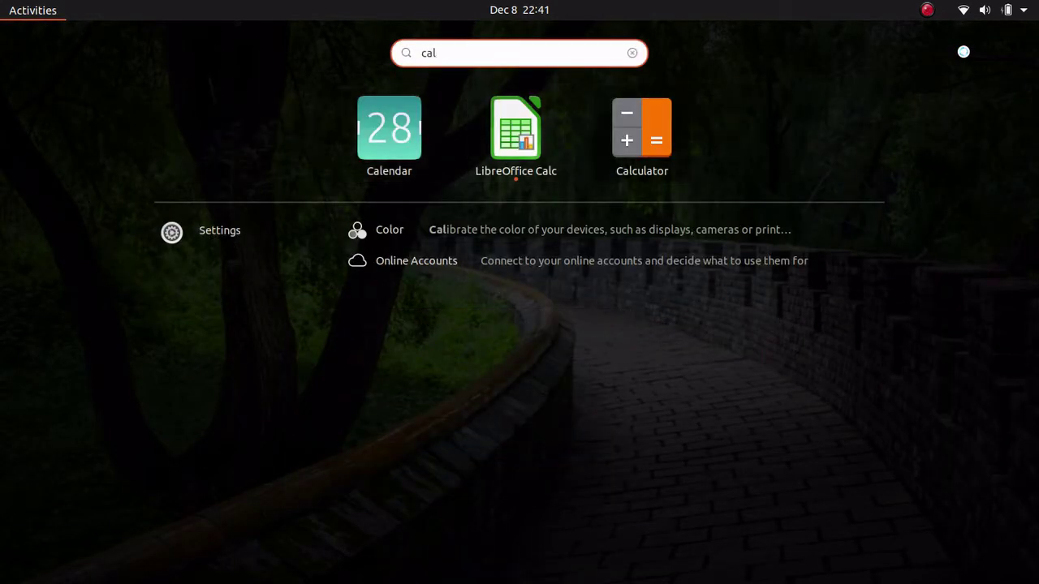
key("Return")
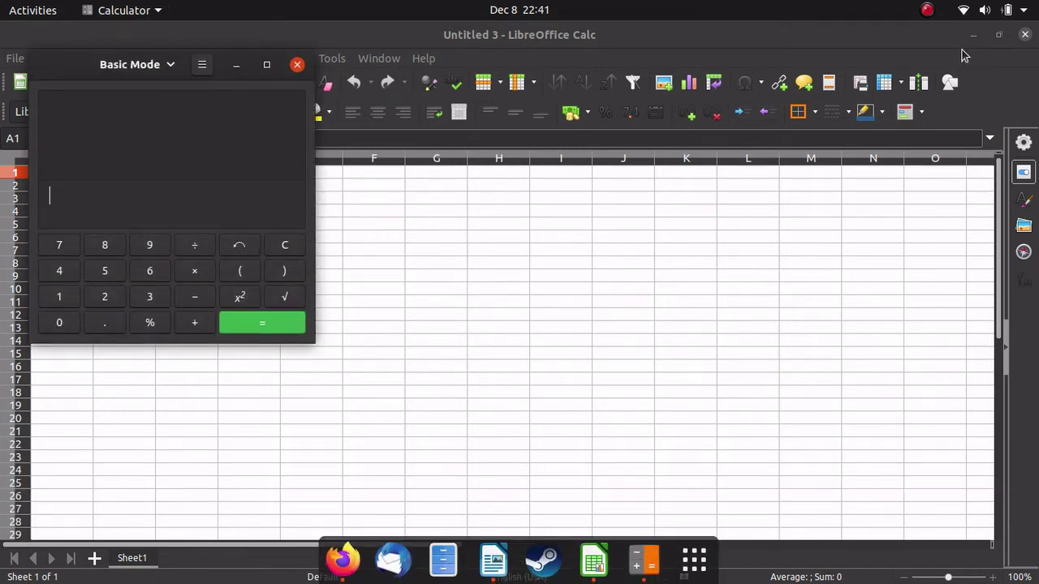
Launch AisleRiot Solitaire from an Activities search for "sol", starting a new Freecell game.
key("super")
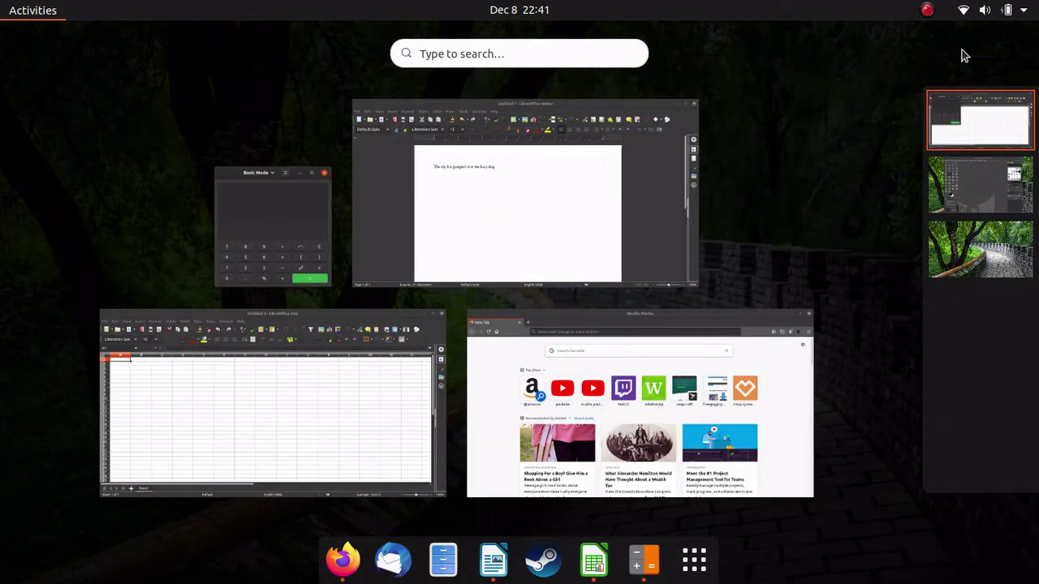
type("as")
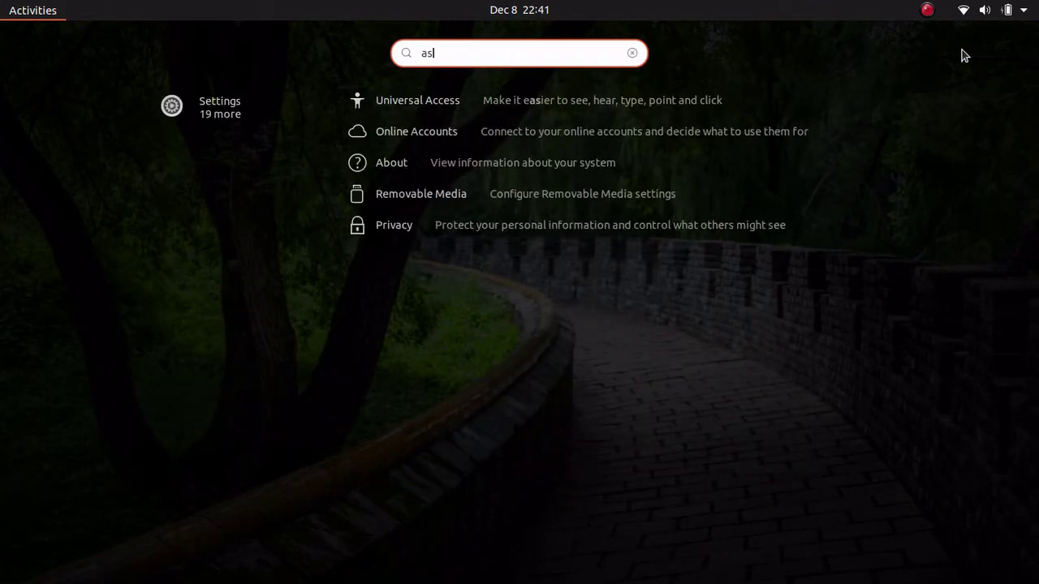
key("BackSpace")
key("BackSpace")
type("sol")
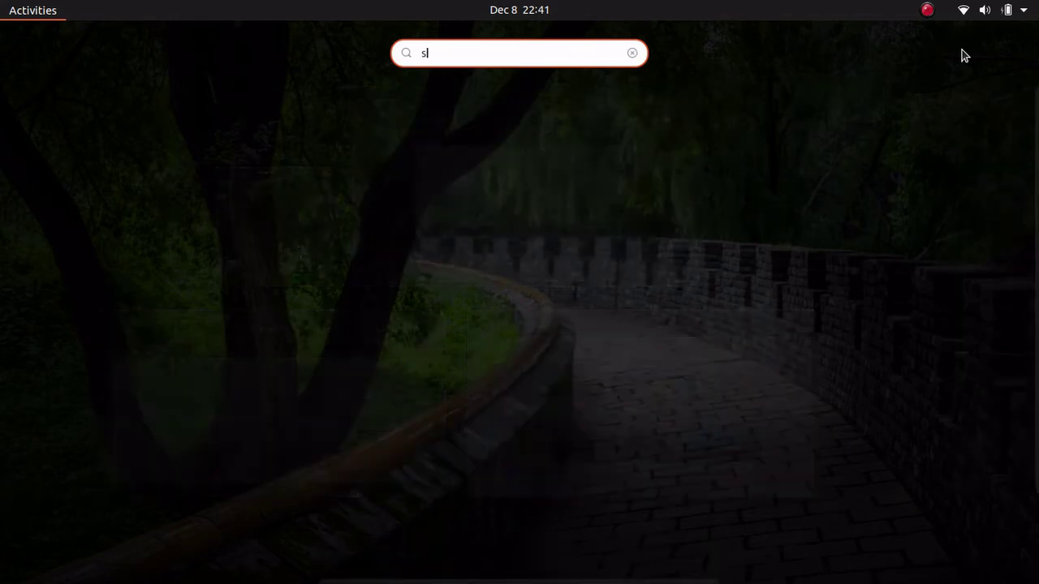
key("Return")
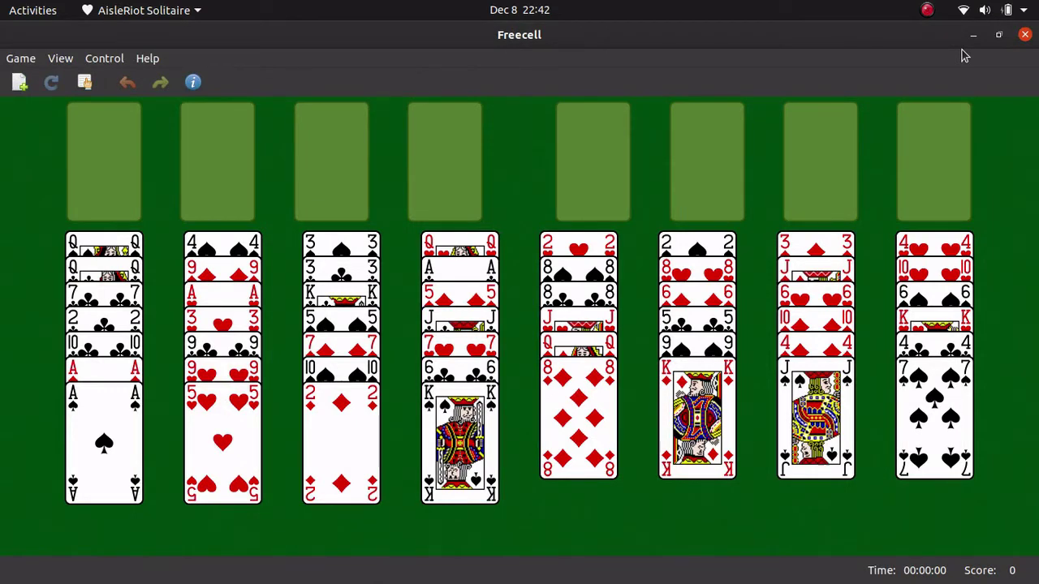
Close the Freecell game and the Calculator window, leaving the Calc spreadsheet Untitled 3 visible.
mouse_move(797, 555)
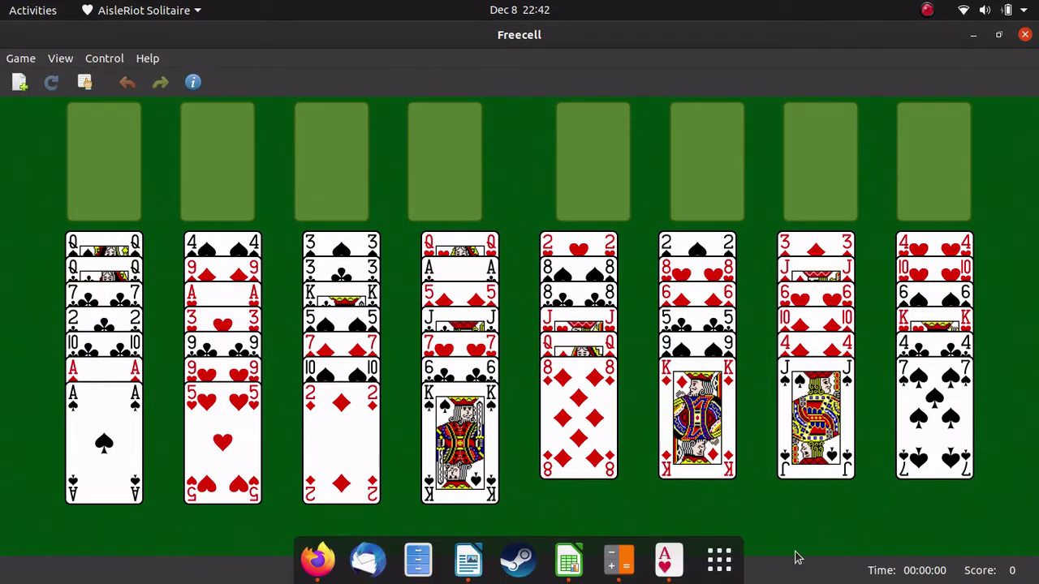
left_click(717, 563)
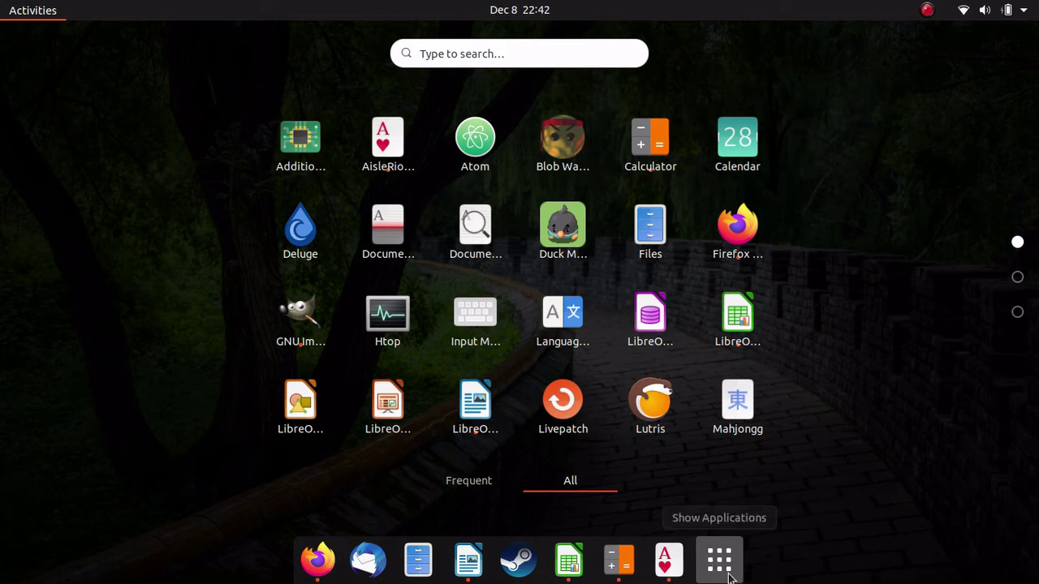
left_click(668, 560)
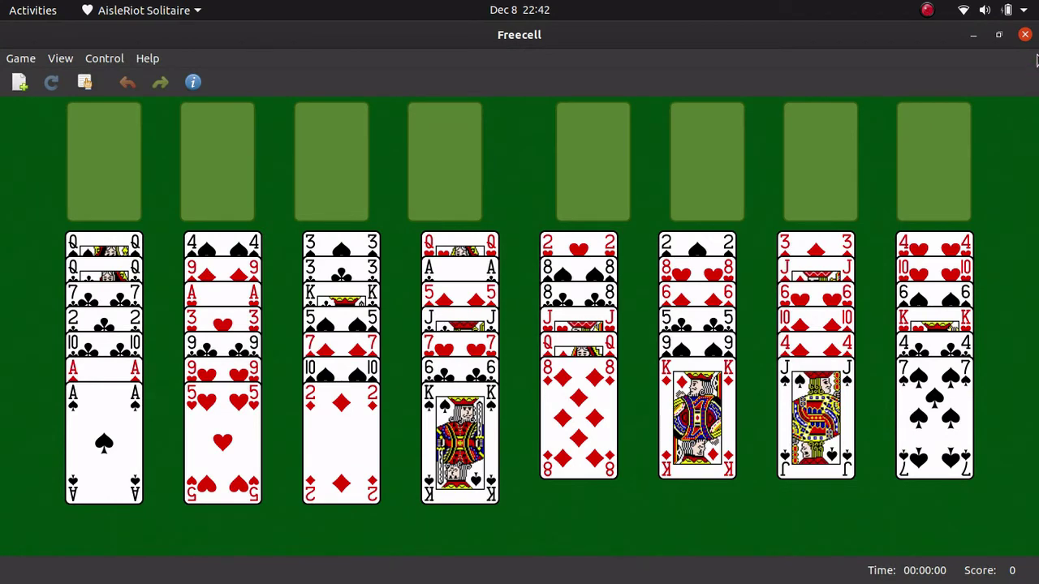
left_click(1025, 34)
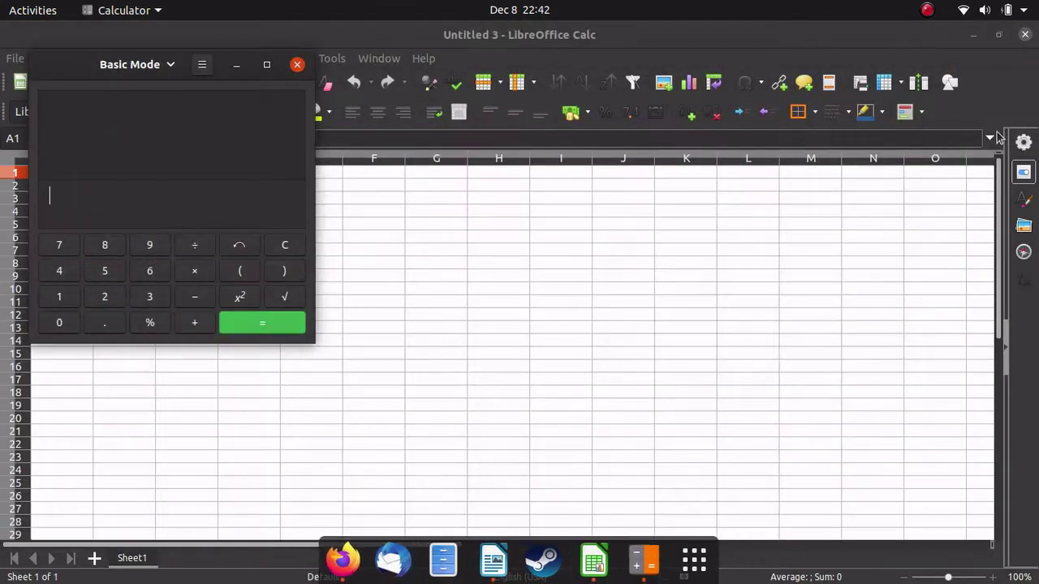
left_click(297, 64)
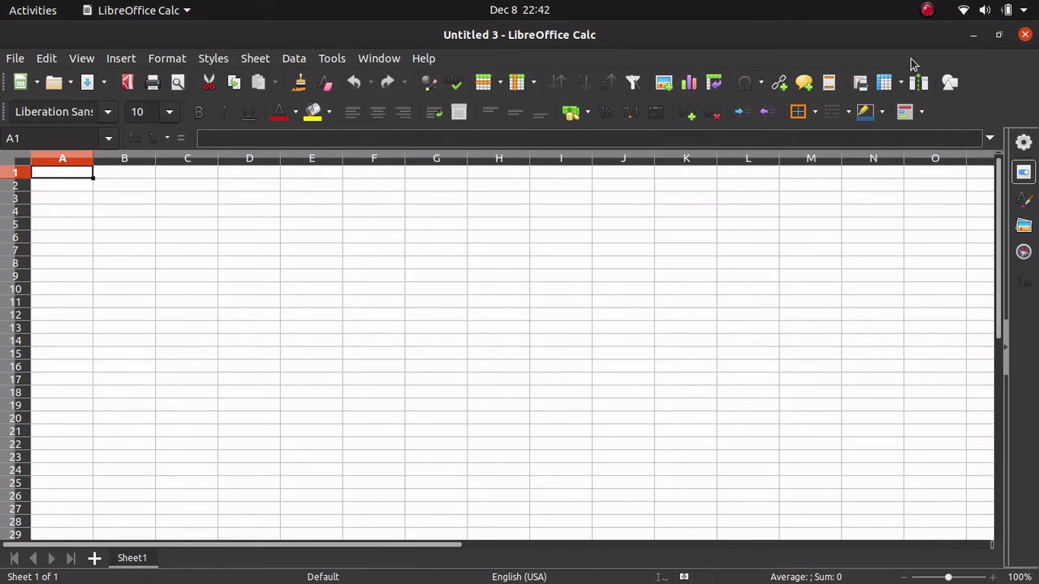
Close GIMP on the workspace below and return to the Calc workspace.
key("super+Page_Down")
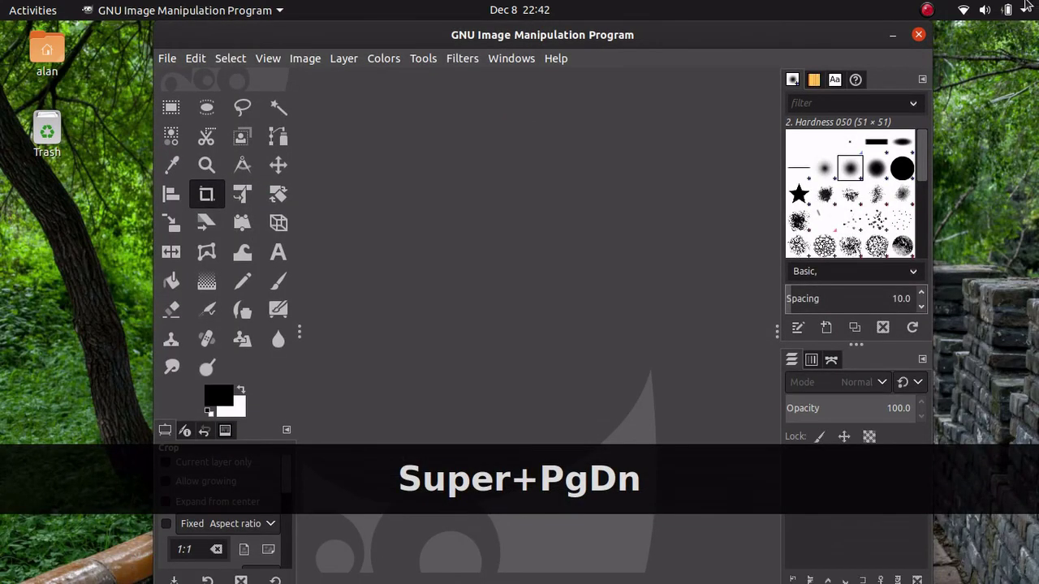
left_click(919, 35)
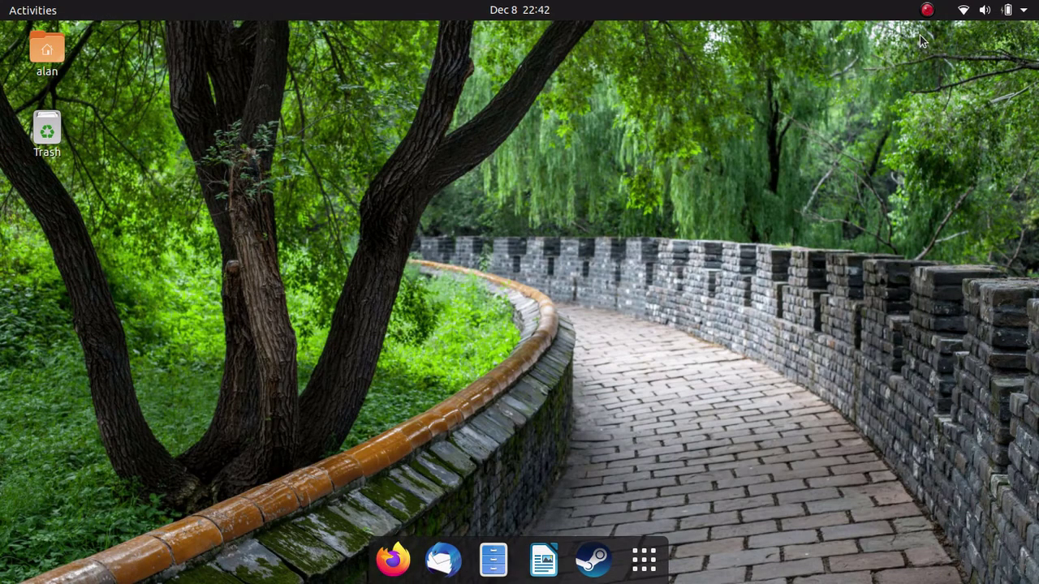
key("super+Page_Up")
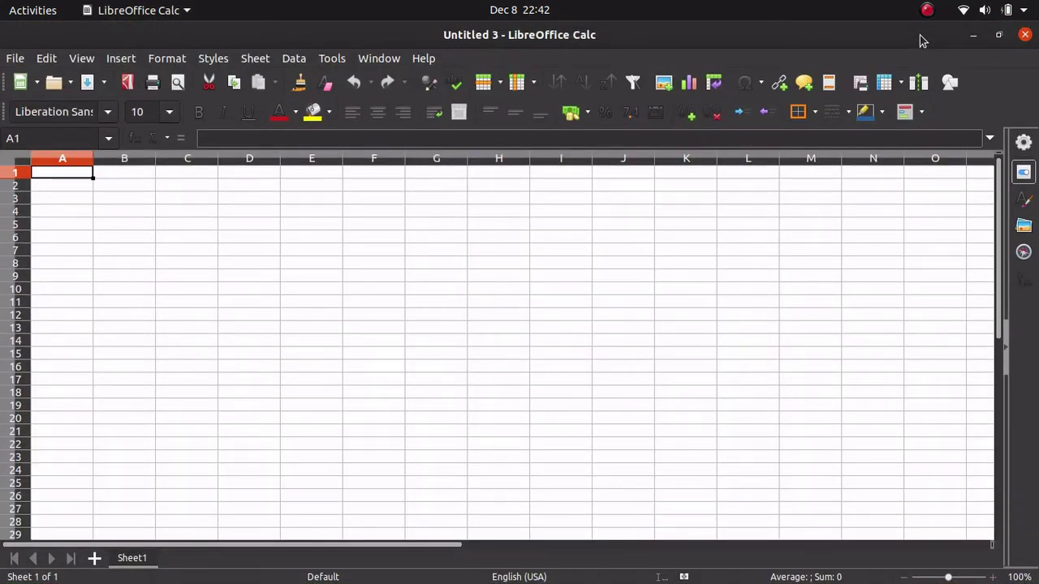
Move the Calc window two workspaces down and one back up, ending on its workspace.
key("super+shift+Page_Down")
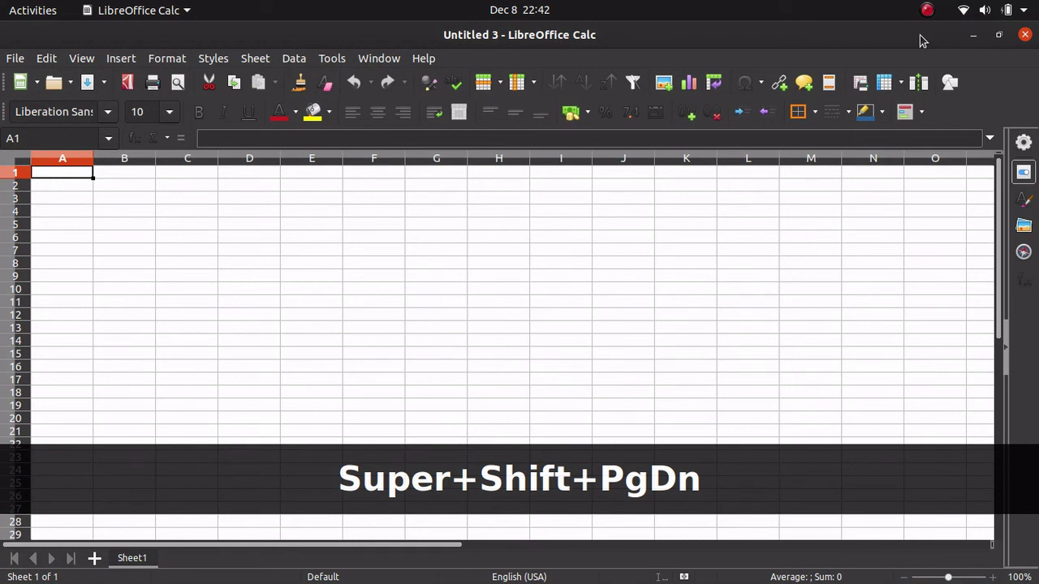
key("super+shift+Page_Down")
key("super+shift+Page_Down")
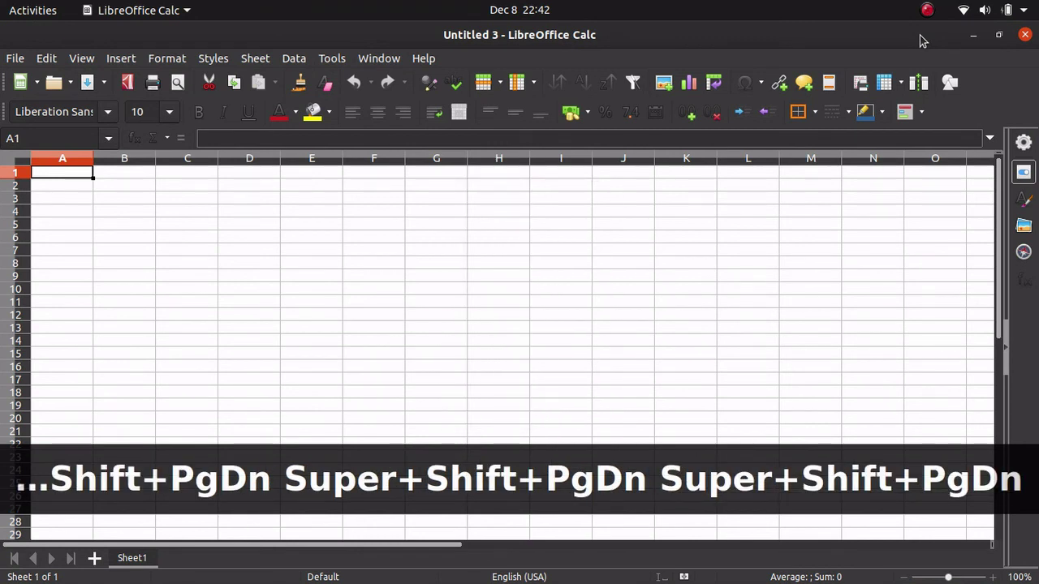
key("super+shift+Page_Up")
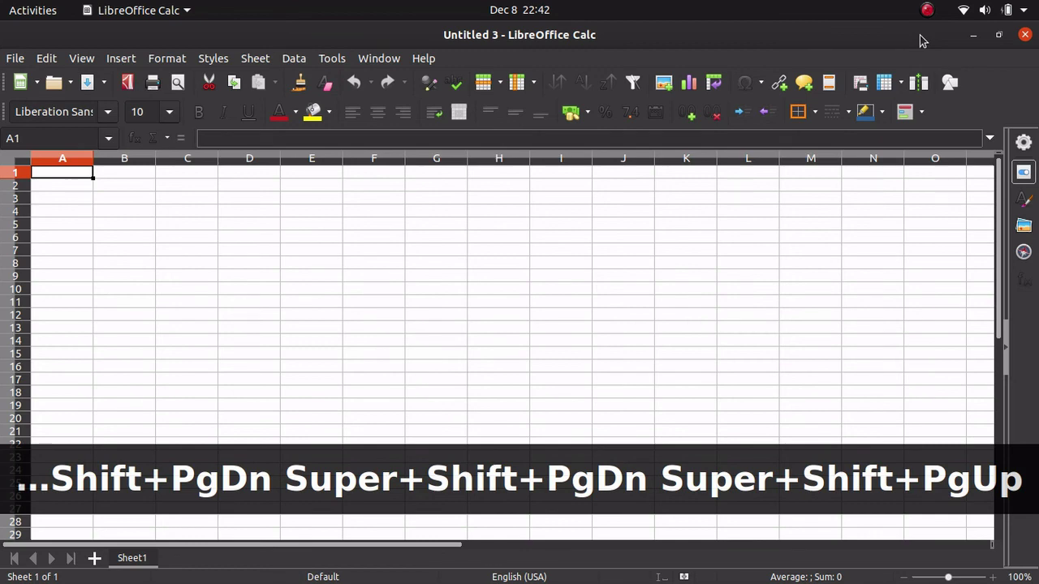
key("super+Page_Up")
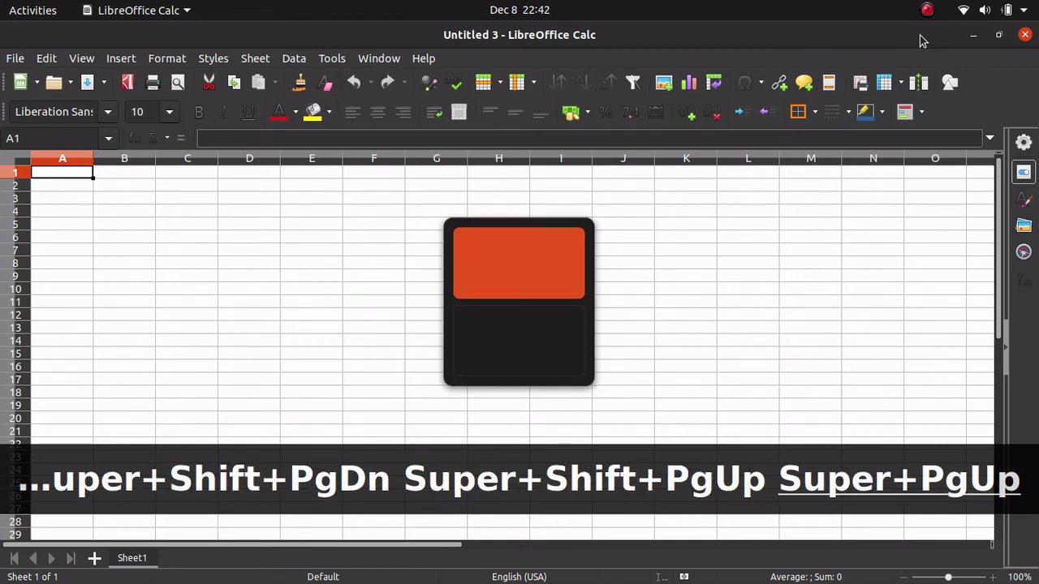
key("super+Page_Down")
key("super+Page_Up")
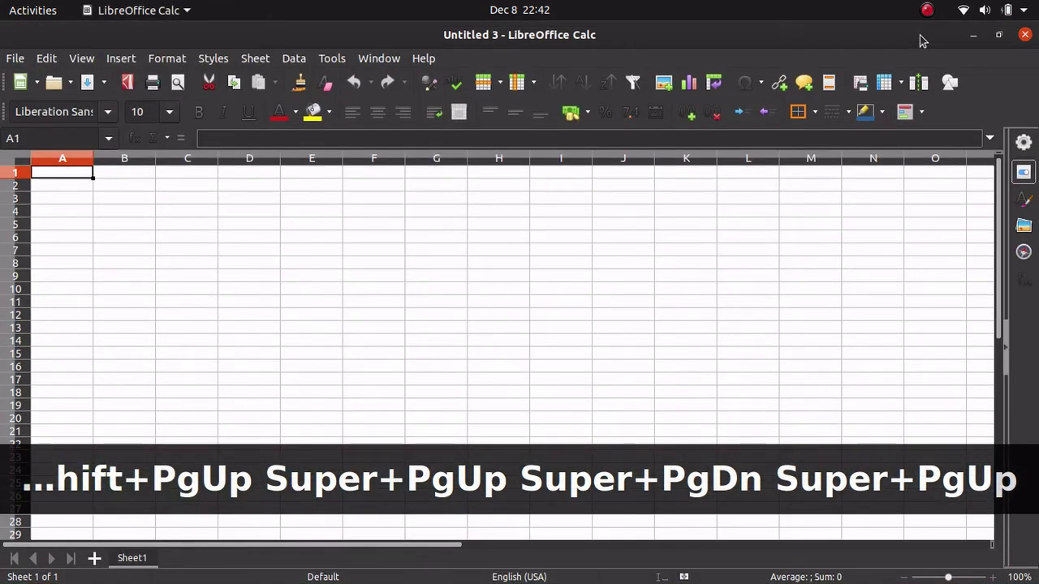